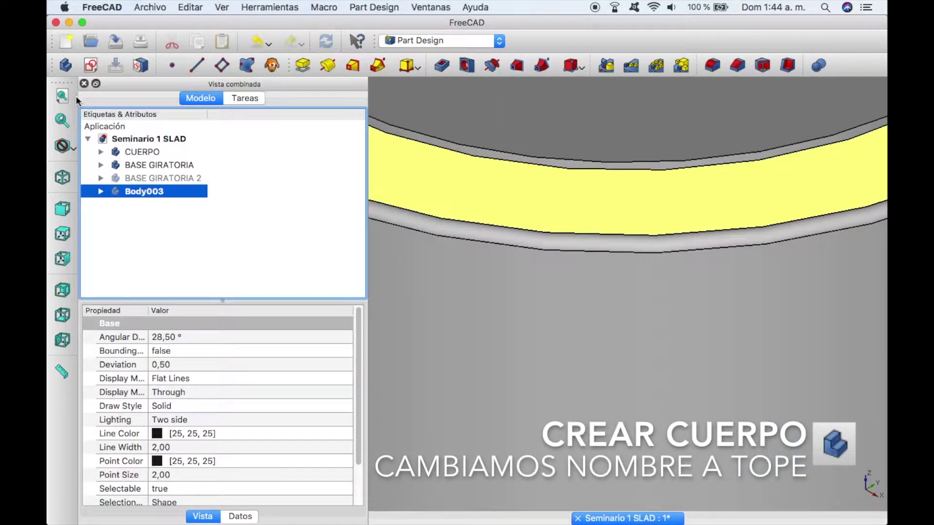
Step: Fit the cylinder in view and rename Body003 to 'TOPE' in the Model tree
{"action": "left_click", "coordinate": [62, 96]}
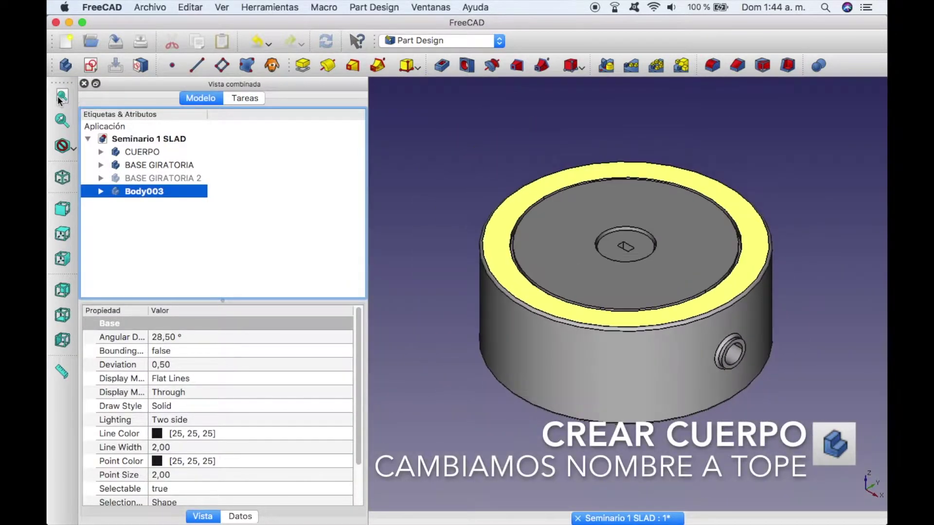
{"action": "left_click", "coordinate": [150, 194]}
{"action": "type", "text": "TOPE"}
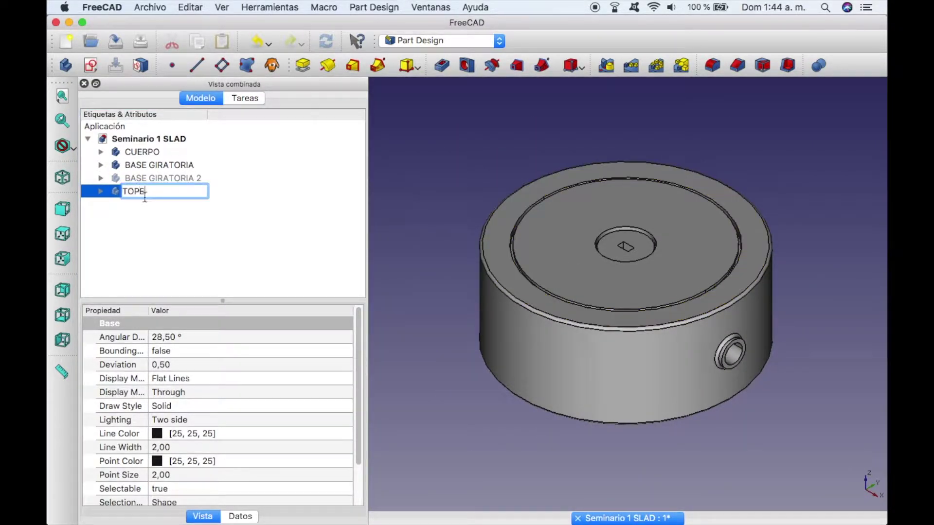
{"action": "key", "text": "Return"}
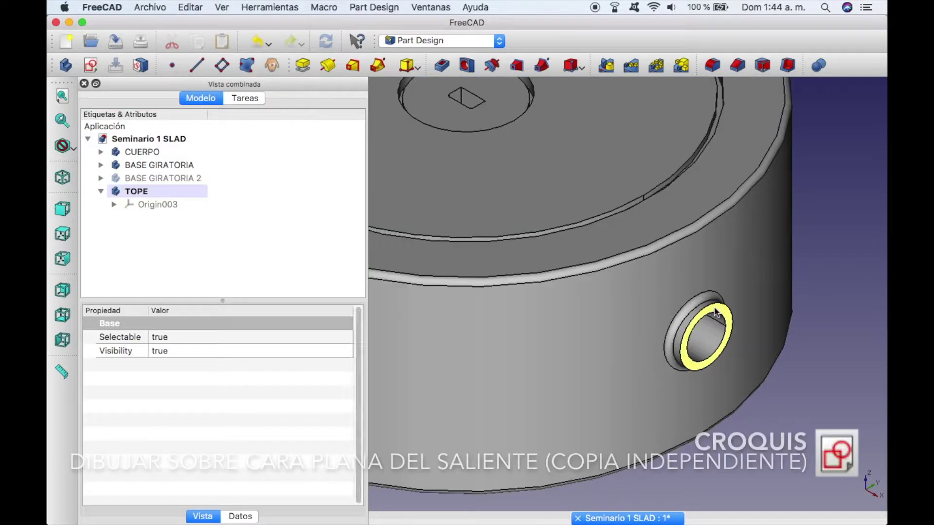
Step: Start a sketch on the boss's flat ring face as an independent copy
{"action": "left_click", "coordinate": [88, 68]}
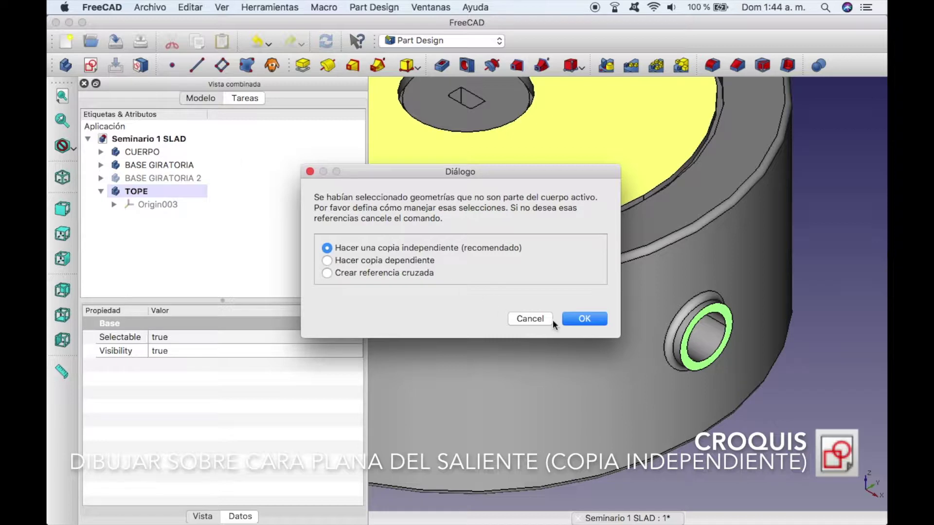
{"action": "left_click", "coordinate": [573, 320]}
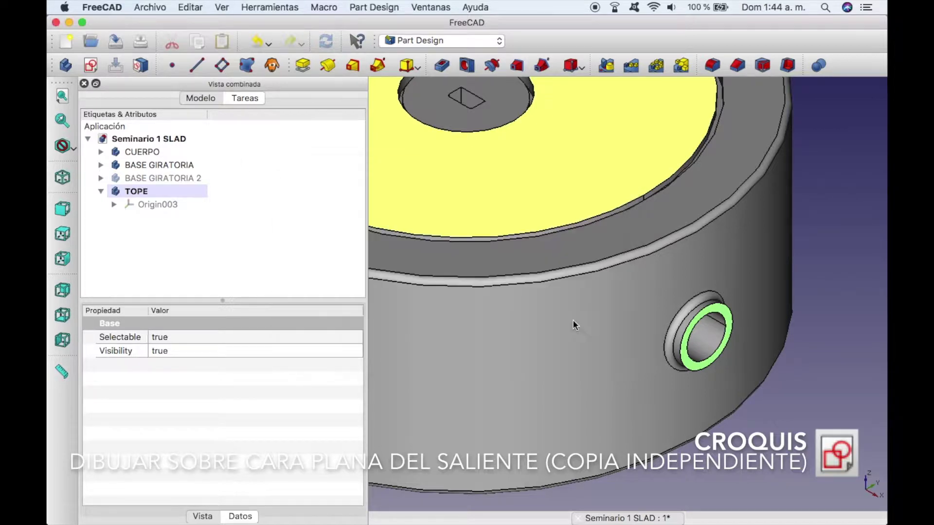
{"action": "scroll", "coordinate": [751, 195], "scroll_direction": "up", "scroll_amount": 2}
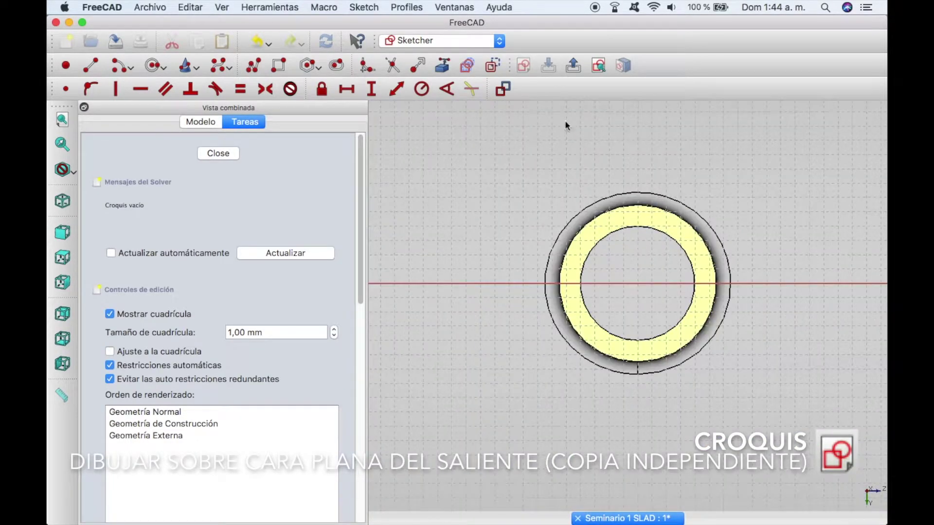
Step: Draw concentric circles of radius 5,5 mm and 4 mm on the axis and close the sketch
{"action": "left_click", "coordinate": [154, 65]}
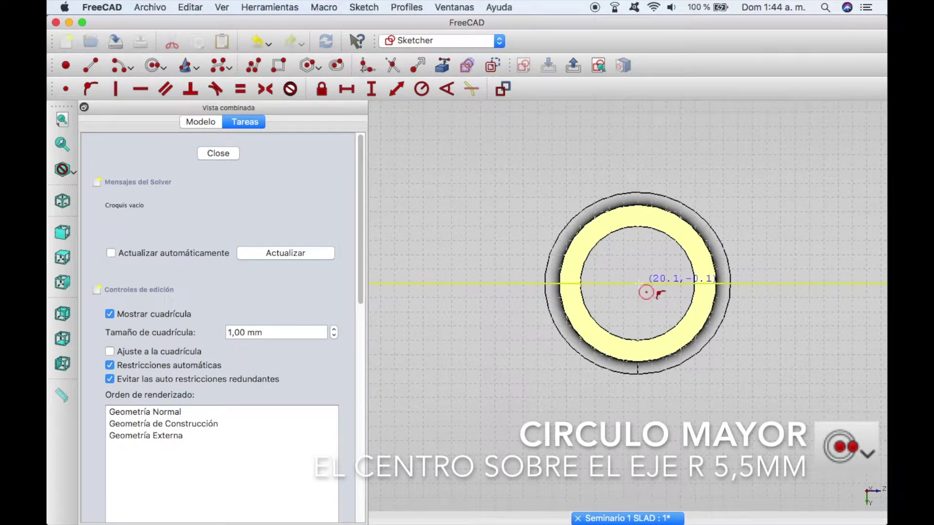
{"action": "left_click", "coordinate": [645, 293]}
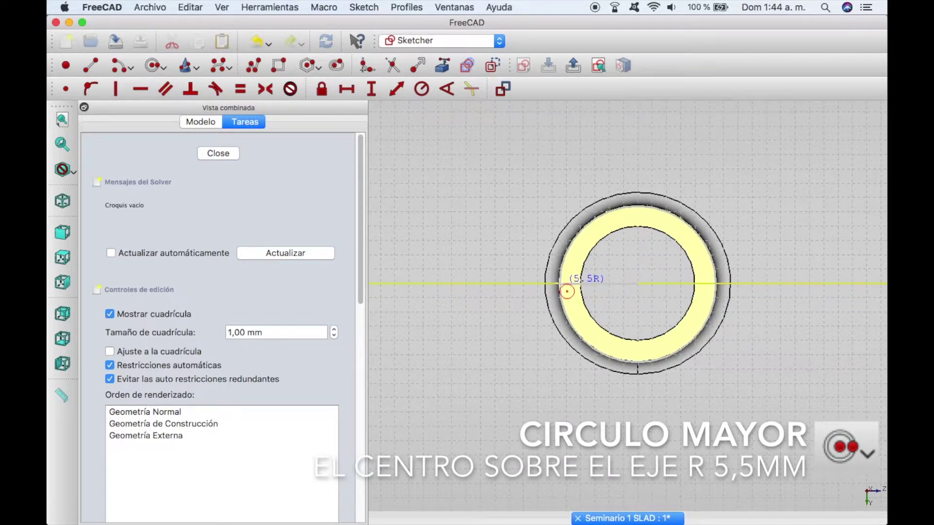
{"action": "left_click", "coordinate": [567, 291]}
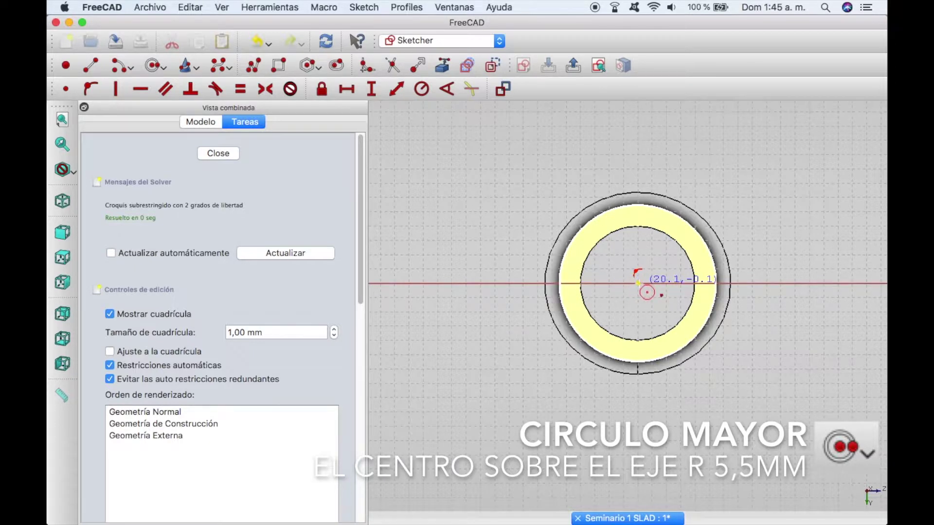
{"action": "left_click", "coordinate": [637, 283]}
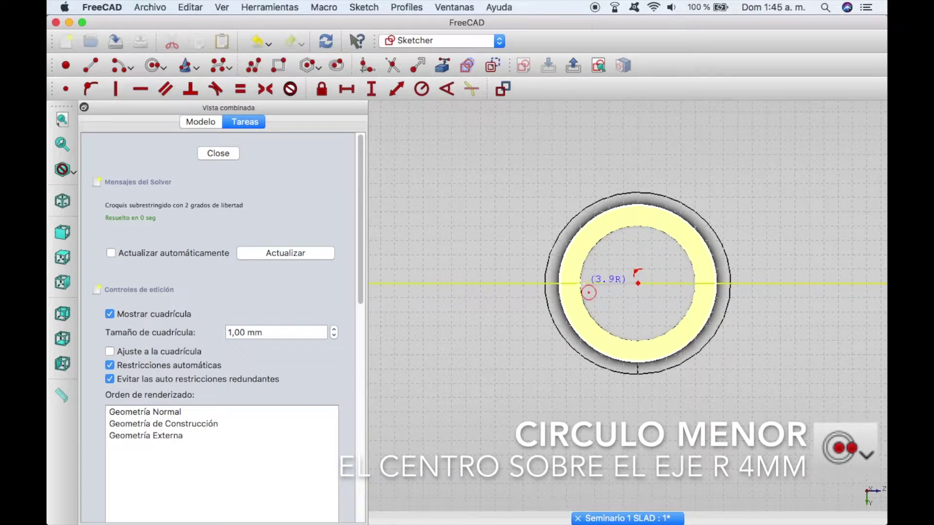
{"action": "left_click", "coordinate": [587, 292]}
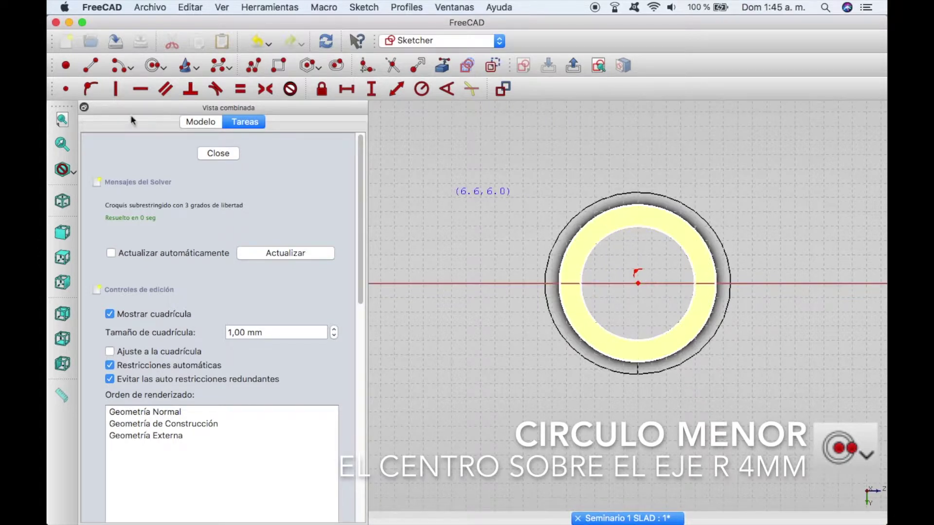
{"action": "left_click", "coordinate": [209, 154]}
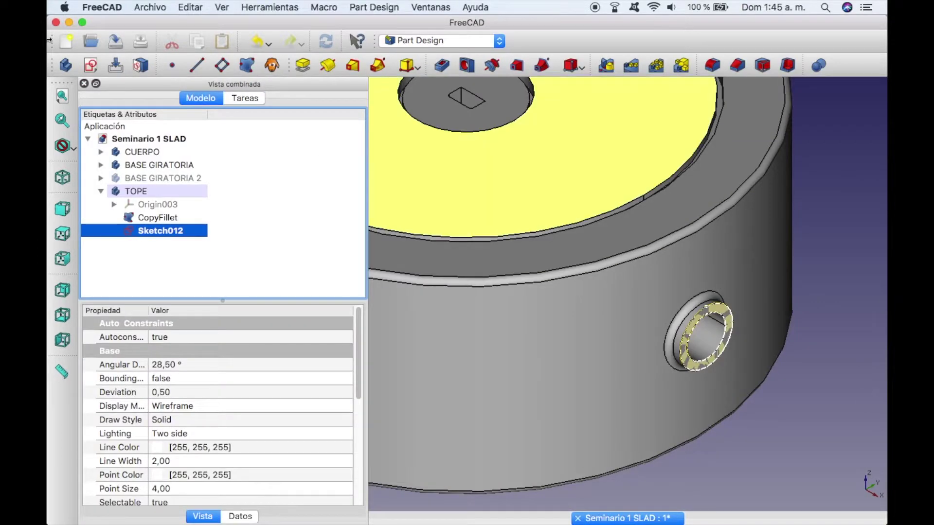
Step: Pad the ring sketch 2 mm as Pad005 and start a sketch on its front face
{"action": "left_click", "coordinate": [302, 67]}
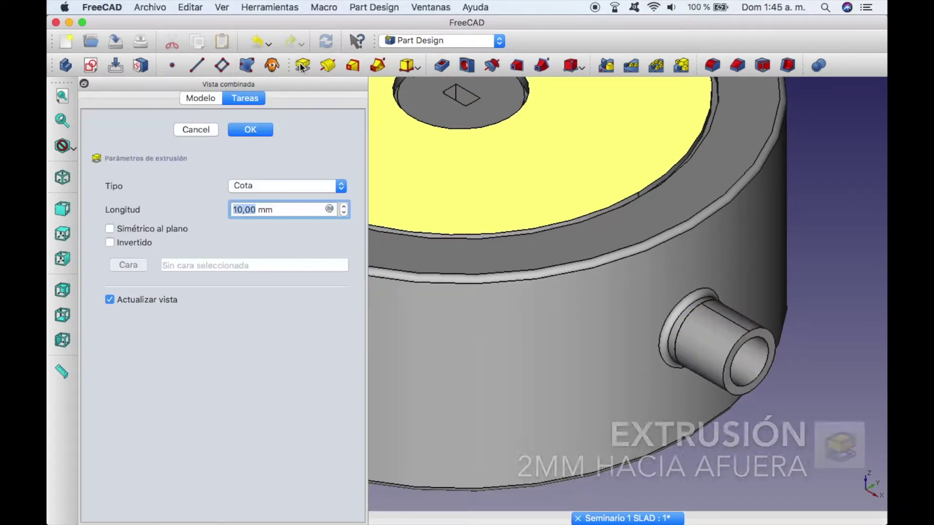
{"action": "type", "text": "2"}
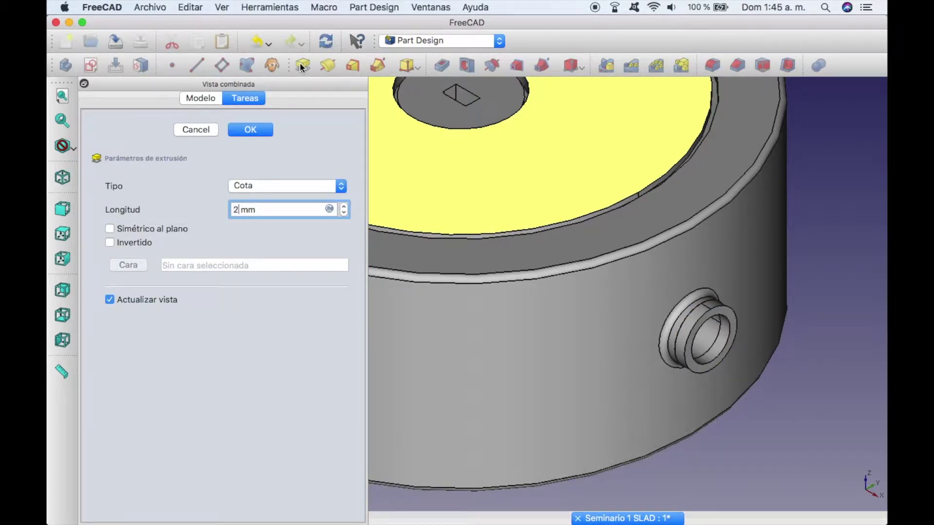
{"action": "key", "text": "Return"}
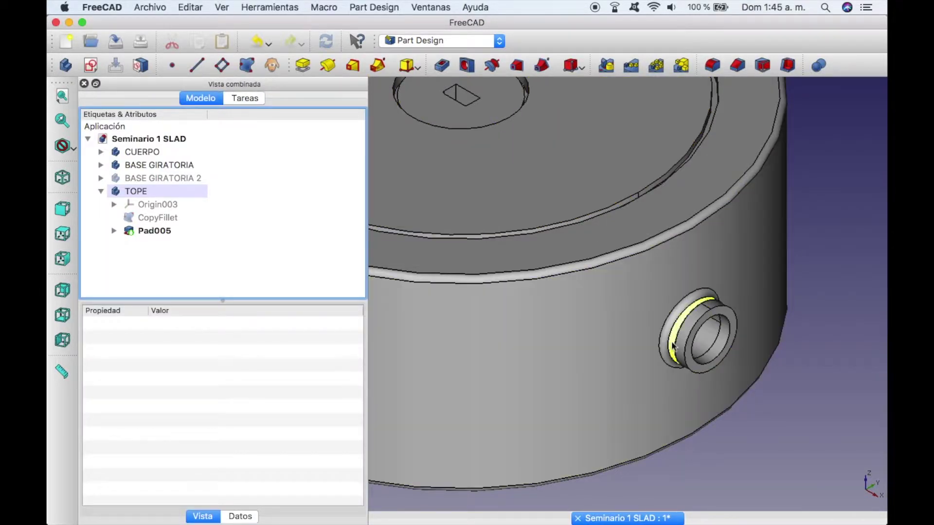
{"action": "left_click", "coordinate": [733, 331]}
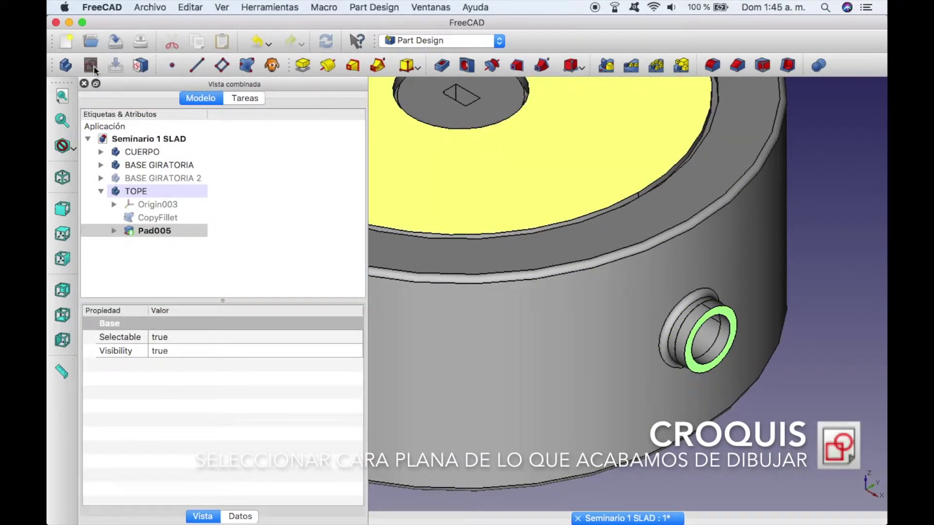
{"action": "left_click", "coordinate": [93, 66]}
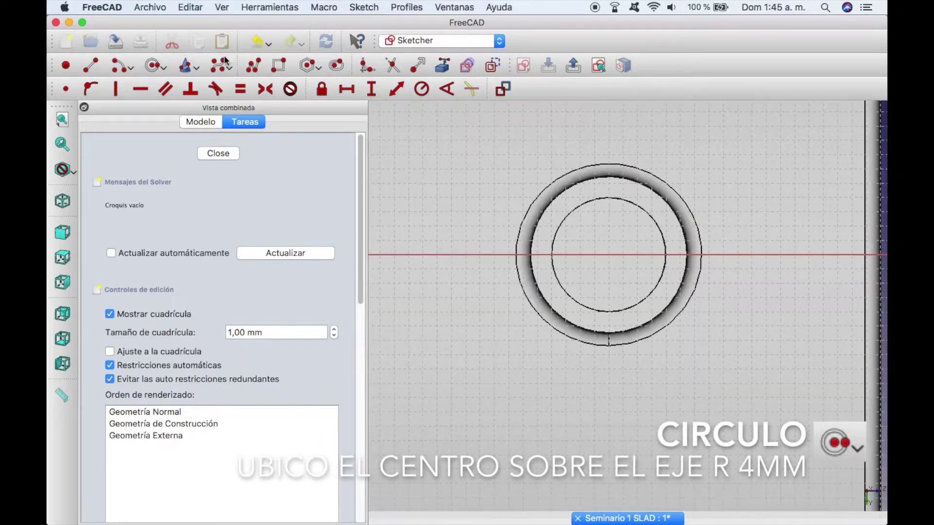
Step: Draw a 4 mm-radius circle centred on the horizontal axis
{"action": "left_click", "coordinate": [151, 66]}
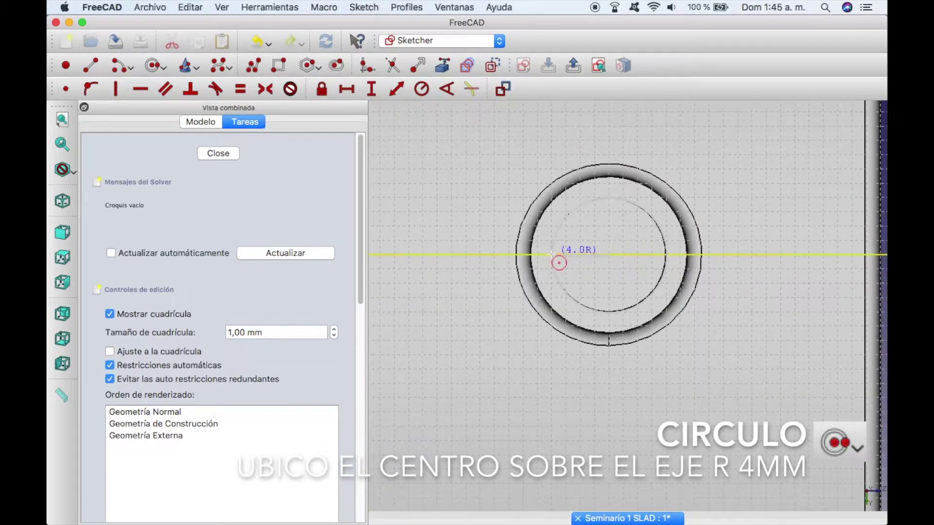
{"action": "left_click", "coordinate": [551, 253]}
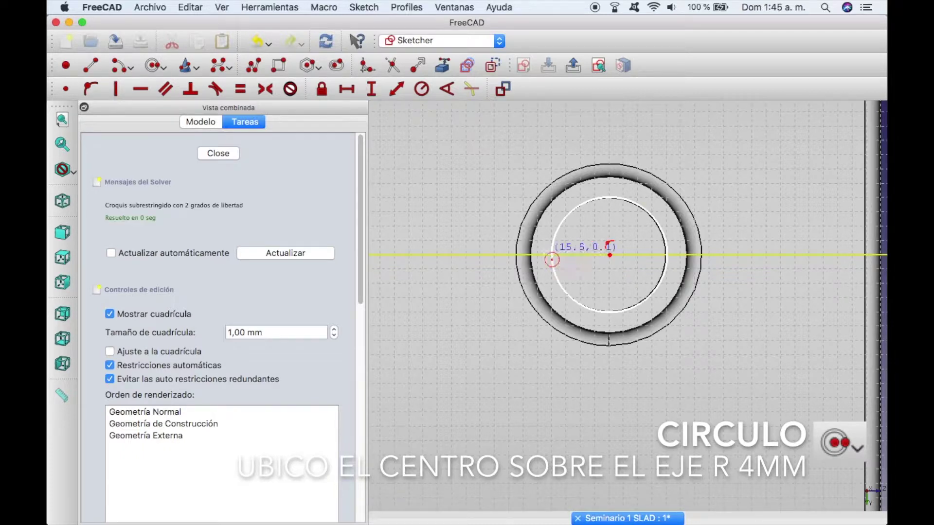
{"action": "scroll", "coordinate": [548, 228], "scroll_direction": "down", "scroll_amount": 3}
{"action": "scroll", "coordinate": [552, 228], "scroll_direction": "up", "scroll_amount": 2}
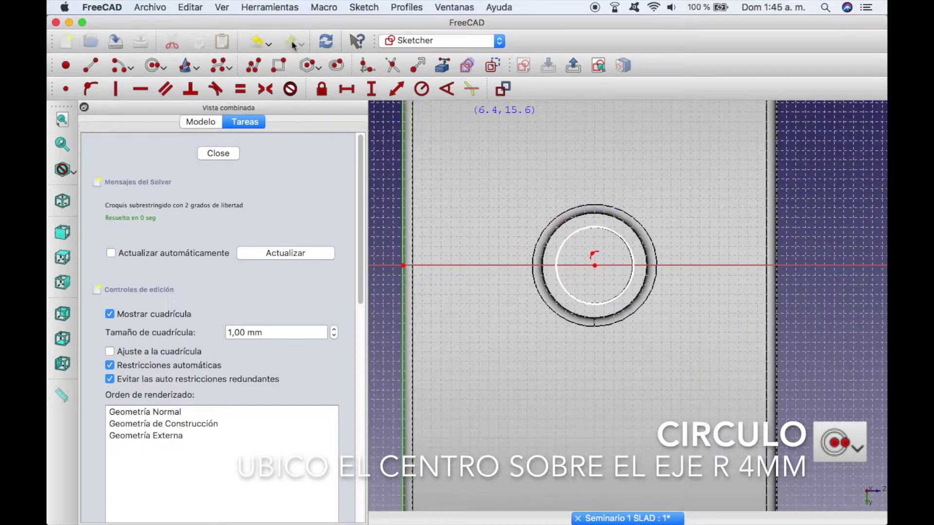
Step: Constrain the circle centre 20 mm horizontally from the origin
{"action": "left_click", "coordinate": [346, 89]}
{"action": "left_click", "coordinate": [403, 266]}
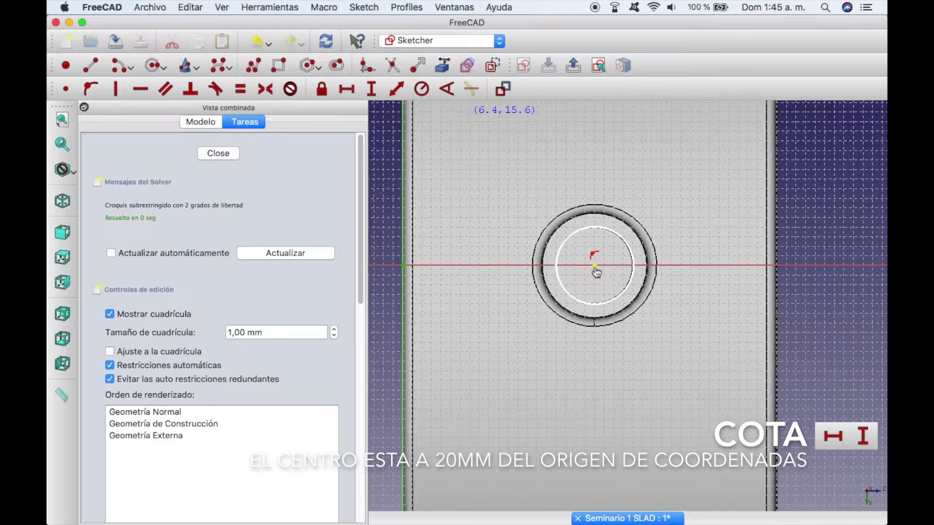
{"action": "left_click", "coordinate": [594, 267]}
{"action": "type", "text": "20"}
{"action": "key", "text": "Return"}
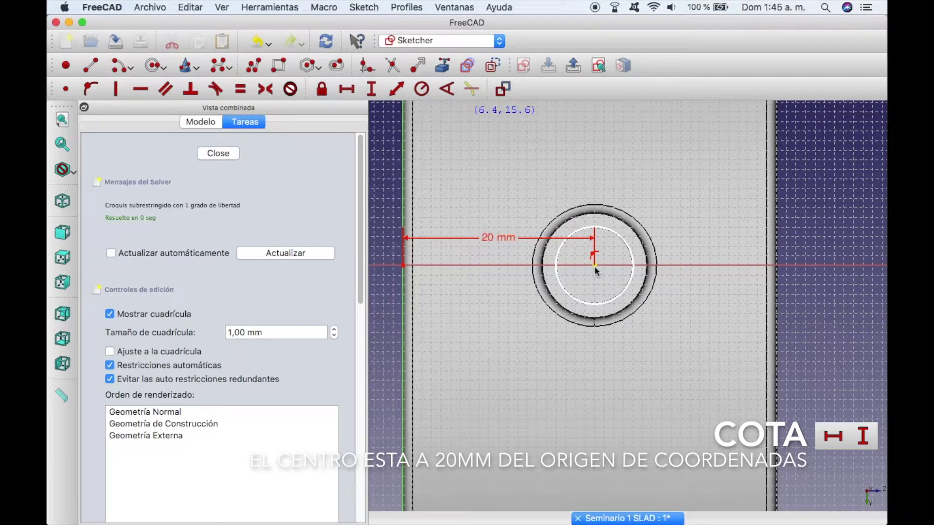
{"action": "scroll", "coordinate": [632, 243], "scroll_direction": "up", "scroll_amount": 2}
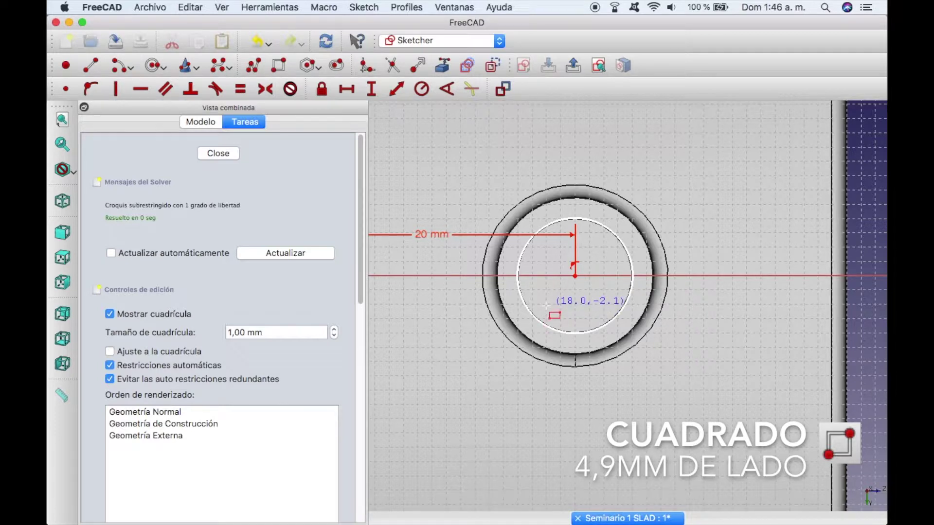
Step: Draw a square inside the circle and dimension its bottom edge 4,9 mm
{"action": "left_click", "coordinate": [547, 306]}
{"action": "left_click", "coordinate": [606, 248]}
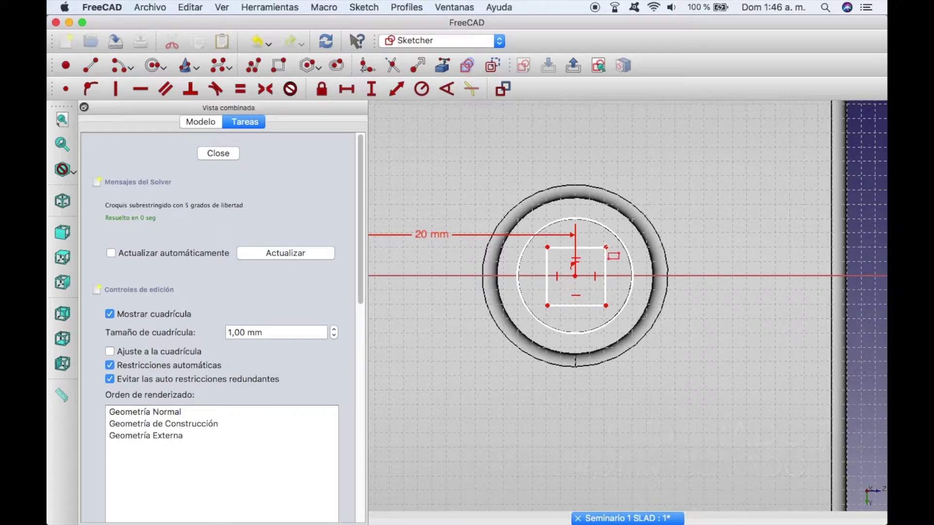
{"action": "left_click", "coordinate": [569, 306]}
{"action": "type", "text": "4,9"}
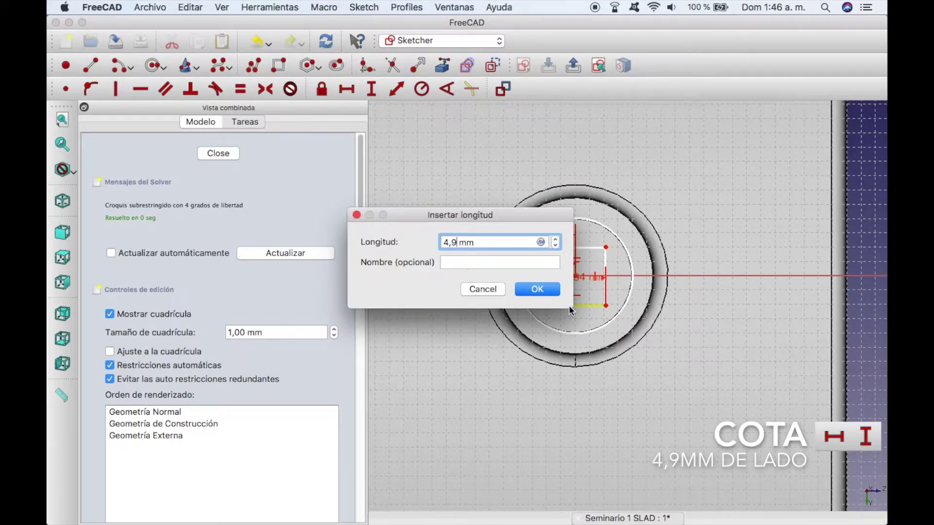
{"action": "key", "text": "Return"}
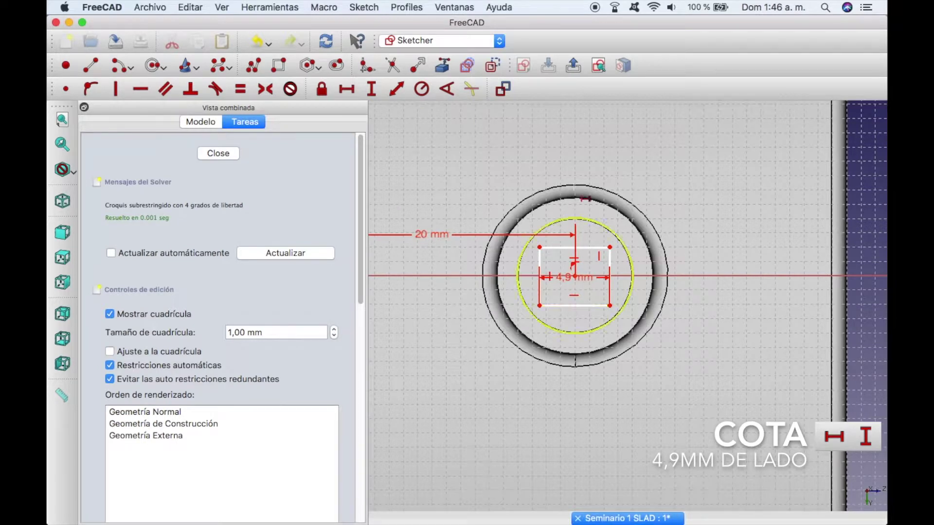
{"action": "left_click_drag", "start_coordinate": [578, 277], "coordinate": [581, 319]}
Step: Give the square's right edge a vertical 4,9 mm dimension and close the sketch
{"action": "left_click", "coordinate": [609, 270]}
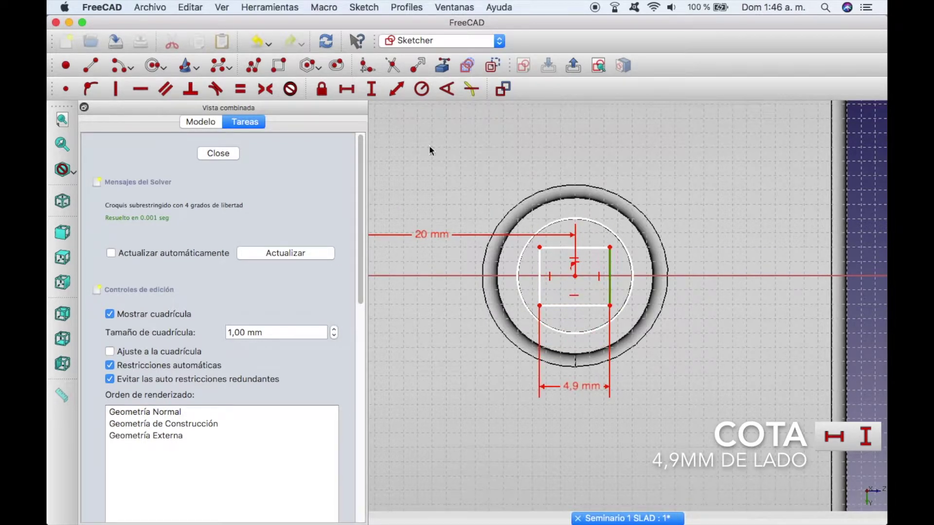
{"action": "left_click", "coordinate": [372, 88]}
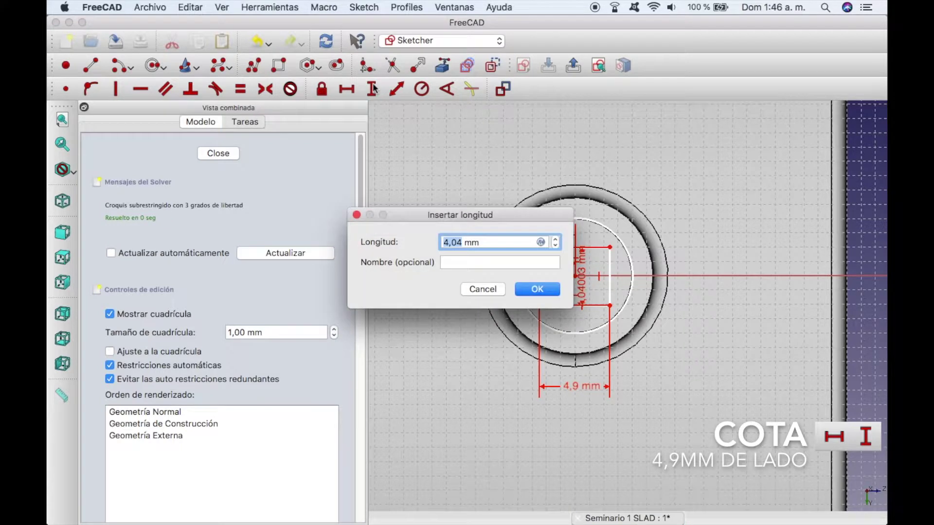
{"action": "type", "text": "4,0"}
{"action": "key", "text": "Return"}
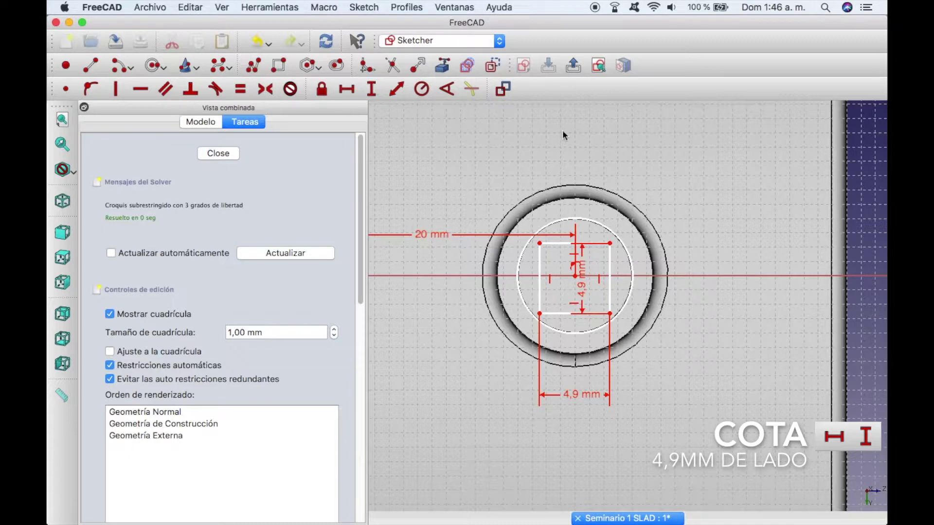
{"action": "left_click_drag", "start_coordinate": [582, 292], "coordinate": [681, 276]}
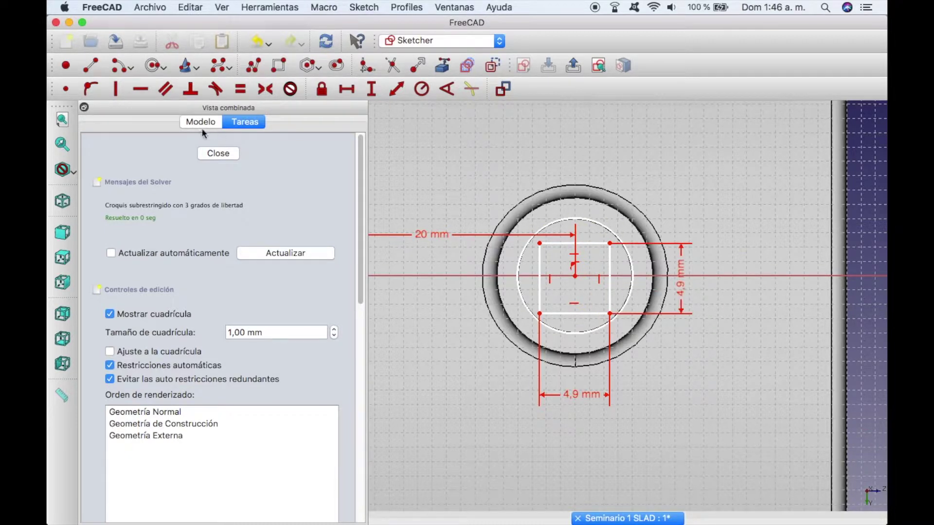
{"action": "left_click", "coordinate": [232, 158]}
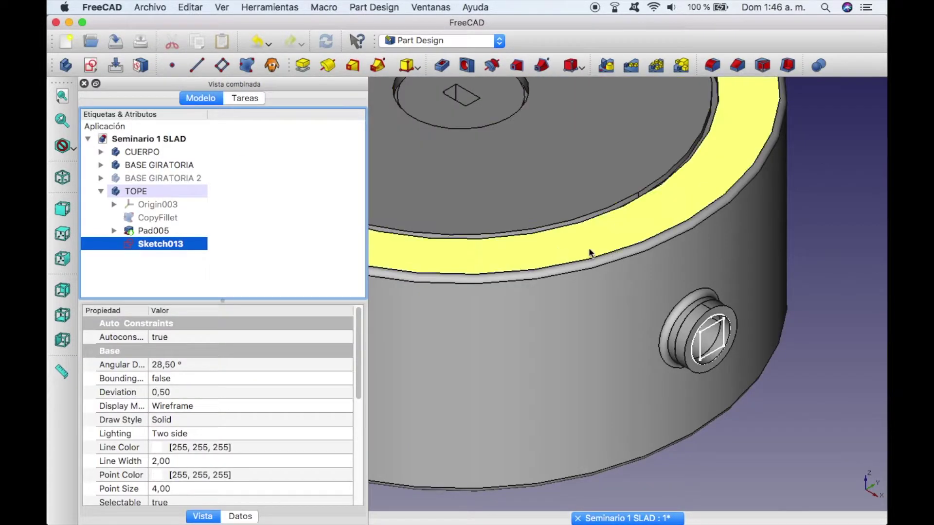
Step: Pad the square sketch 7 mm reversed into the boss as Pad006, viewed in wireframe
{"action": "scroll", "coordinate": [740, 297], "scroll_direction": "up", "scroll_amount": 3}
{"action": "scroll", "coordinate": [760, 316], "scroll_direction": "up", "scroll_amount": 3}
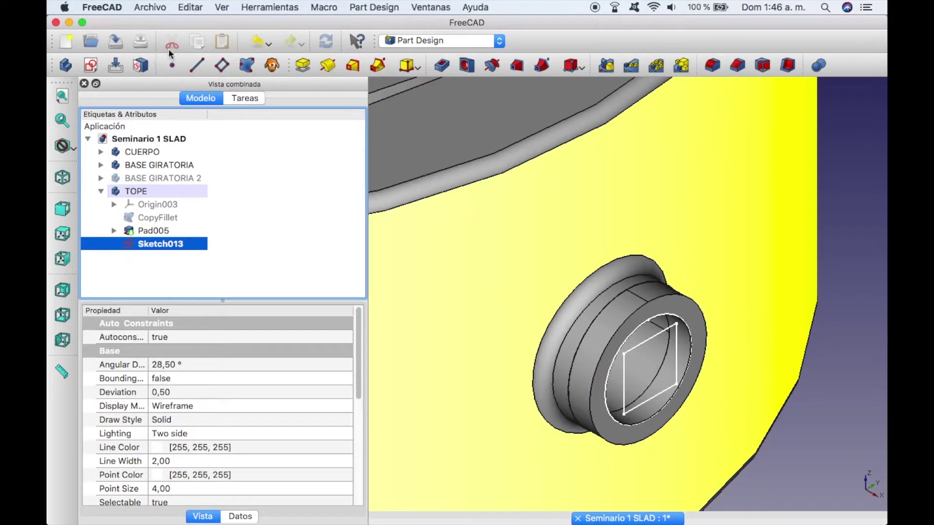
{"action": "left_click", "coordinate": [302, 65]}
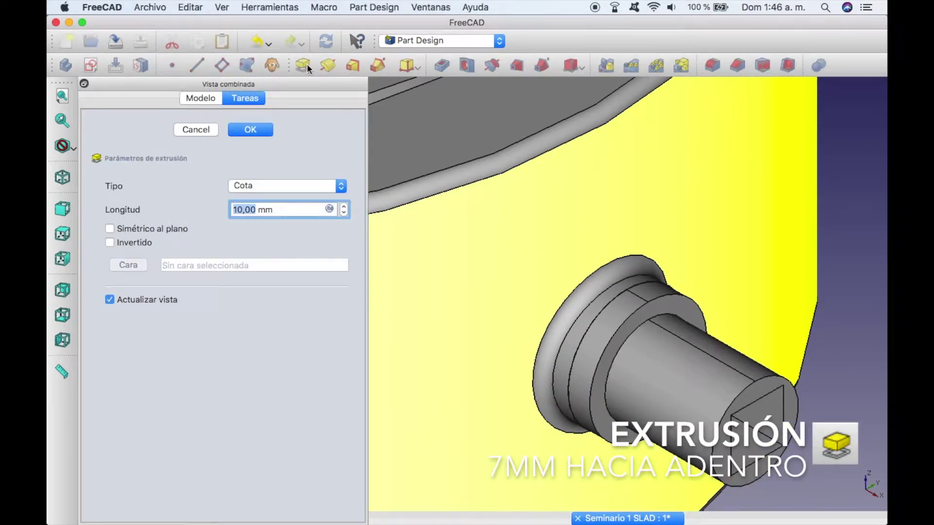
{"action": "left_click", "coordinate": [140, 244]}
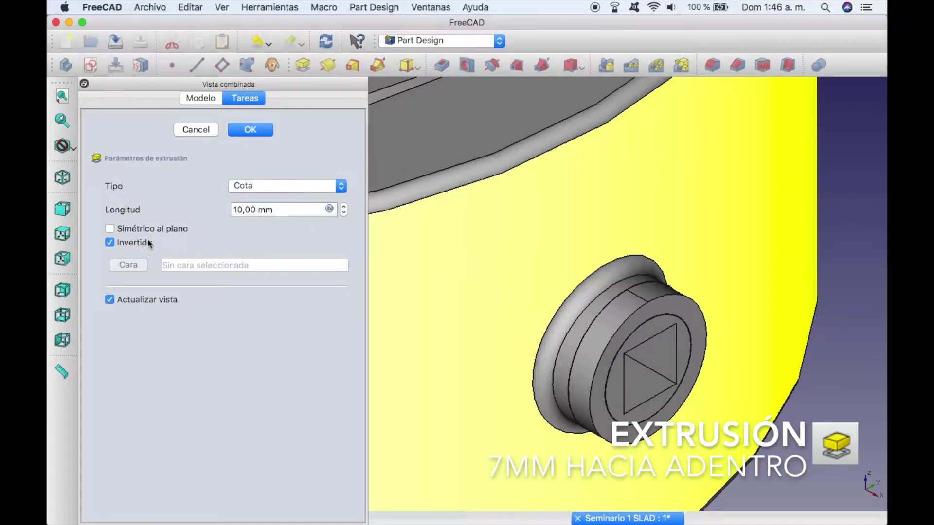
{"action": "left_click", "coordinate": [63, 213]}
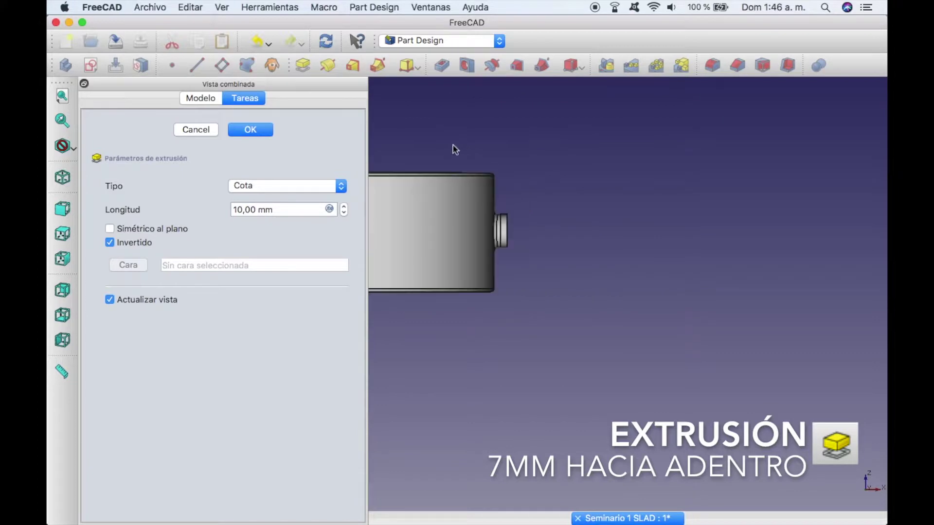
{"action": "scroll", "coordinate": [424, 153], "scroll_direction": "up", "scroll_amount": 5}
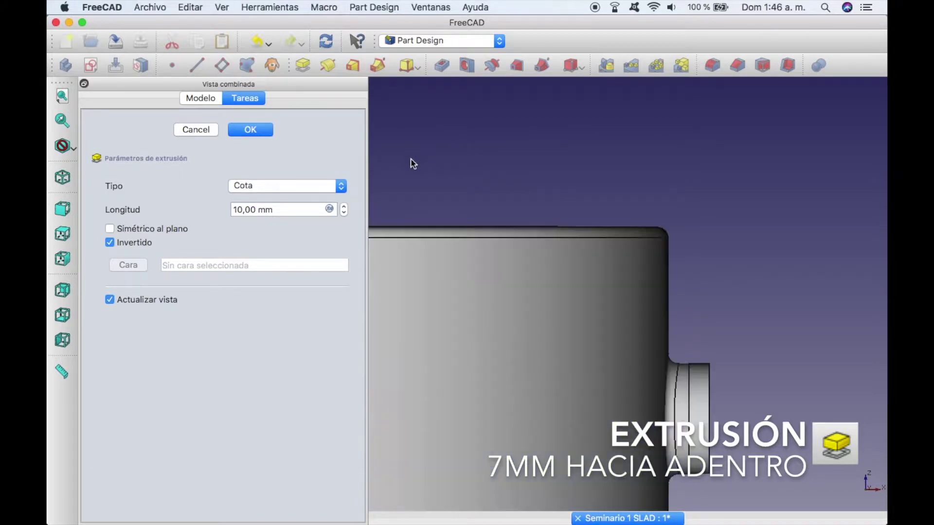
{"action": "left_click", "coordinate": [74, 152]}
{"action": "left_click", "coordinate": [98, 184]}
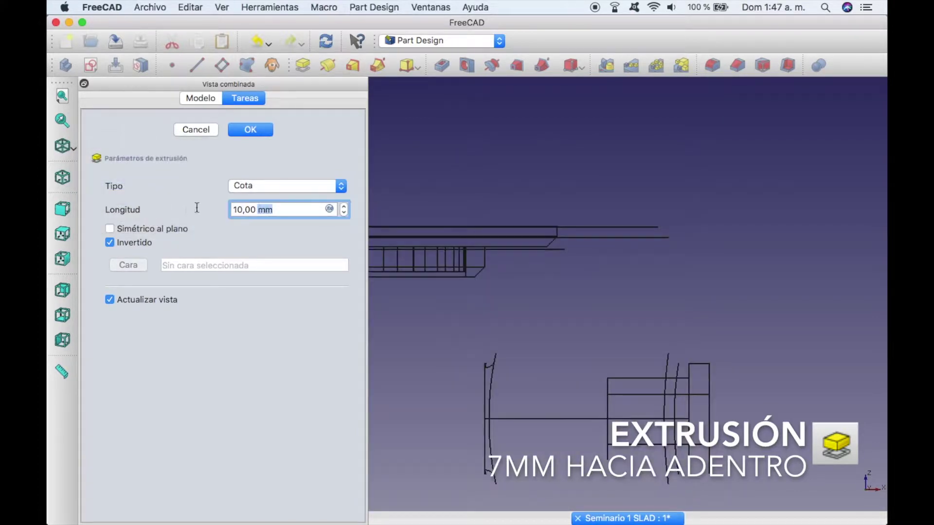
{"action": "type", "text": "7"}
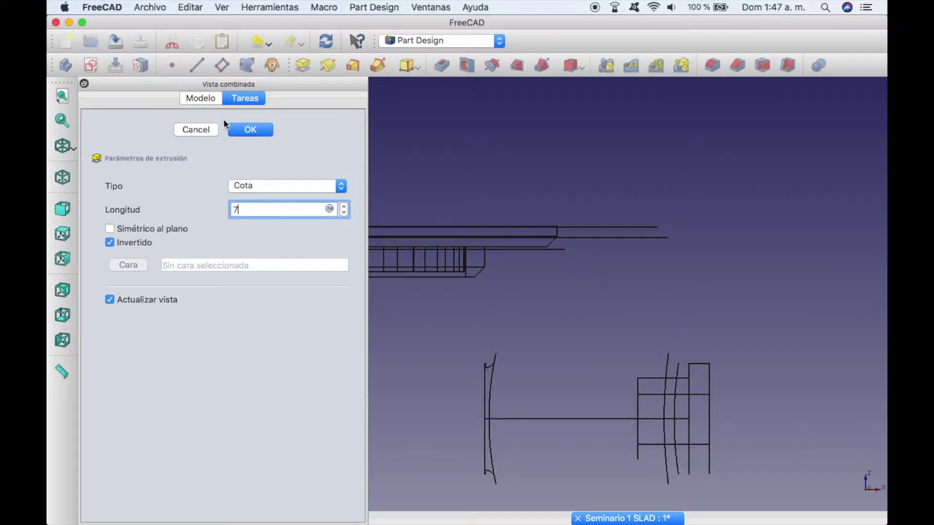
{"action": "left_click", "coordinate": [232, 128]}
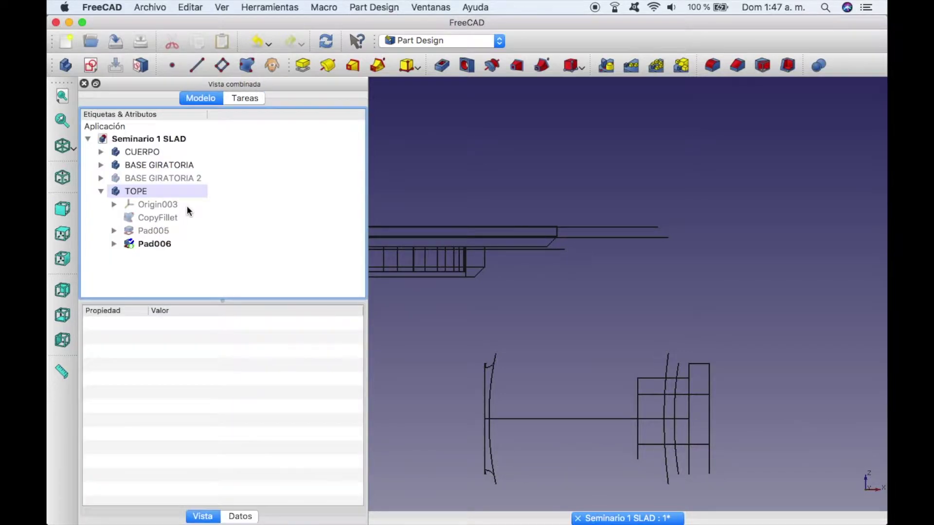
Step: Set the draw style back to 'Como es' for the normal shaded look
{"action": "left_click", "coordinate": [63, 146]}
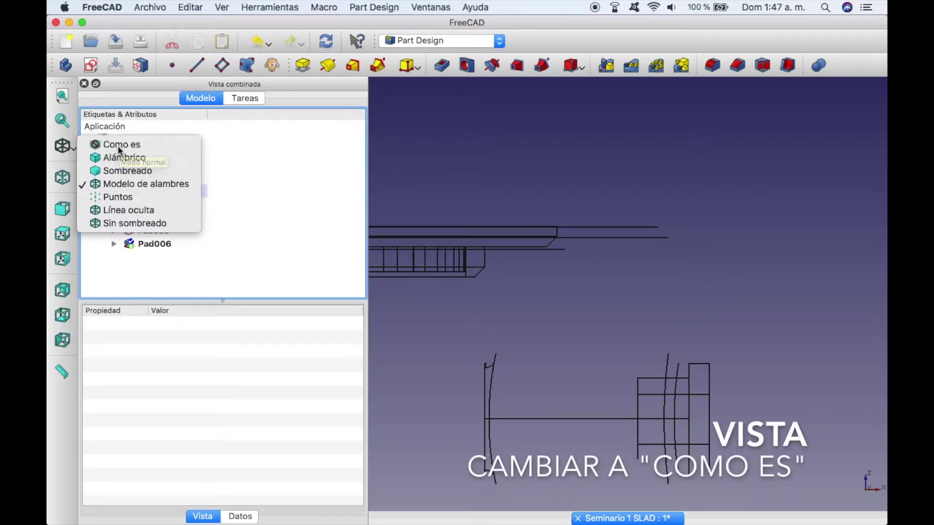
{"action": "left_click", "coordinate": [117, 145]}
{"action": "left_click", "coordinate": [101, 152]}
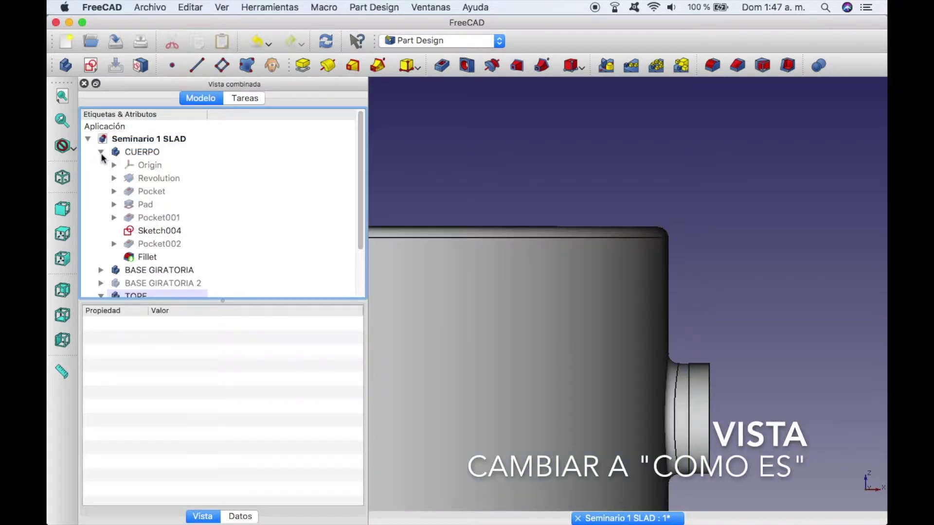
Step: Set the CUERPO body's Transparency property to 90
{"action": "left_click", "coordinate": [155, 155]}
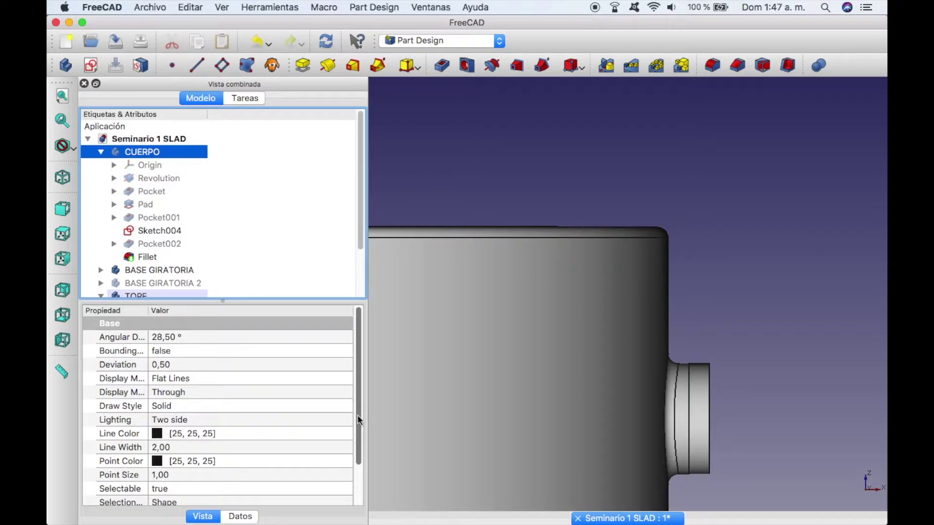
{"action": "scroll", "coordinate": [358, 419], "scroll_direction": "down", "scroll_amount": 3}
{"action": "left_click", "coordinate": [195, 486]}
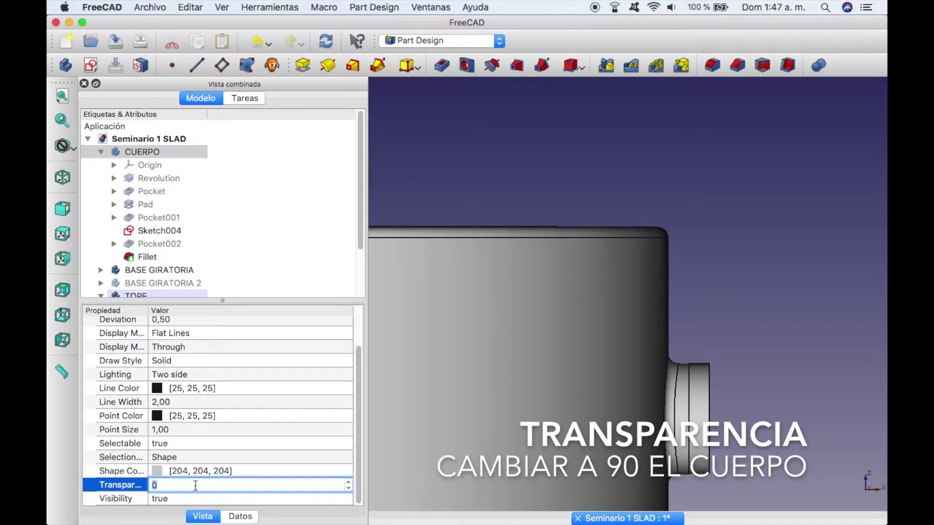
{"action": "type", "text": "90"}
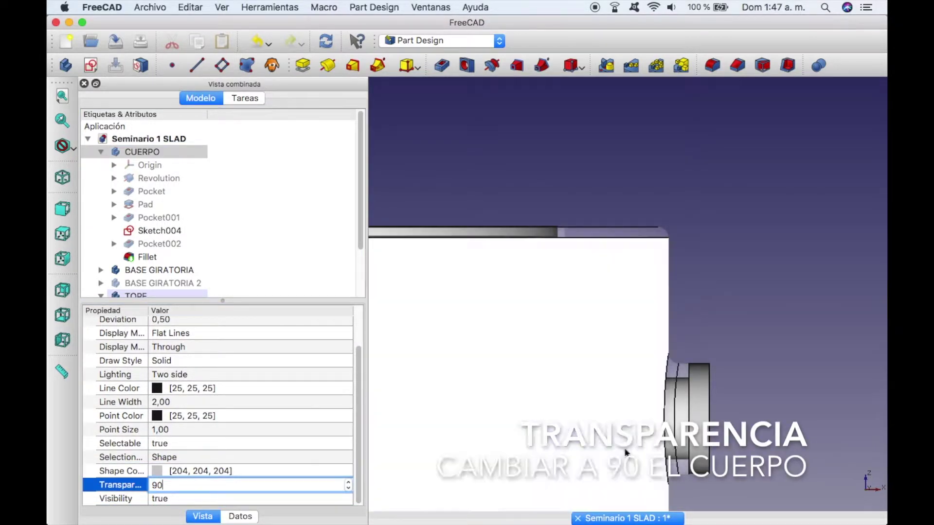
{"action": "left_click", "coordinate": [818, 372]}
{"action": "scroll", "coordinate": [819, 371], "scroll_direction": "down", "scroll_amount": 3}
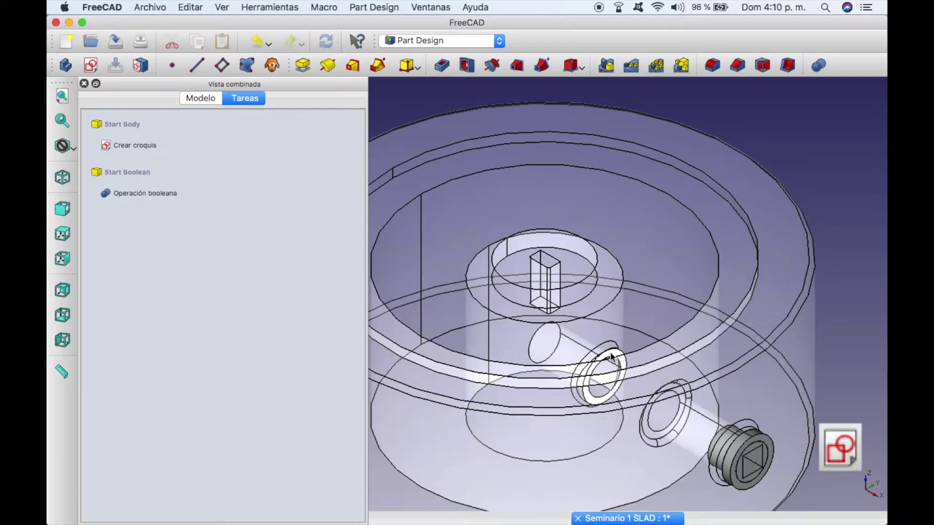
Step: Start a sketch on the boss face, keeping an independent copy of outside geometry
{"action": "left_click", "coordinate": [611, 357]}
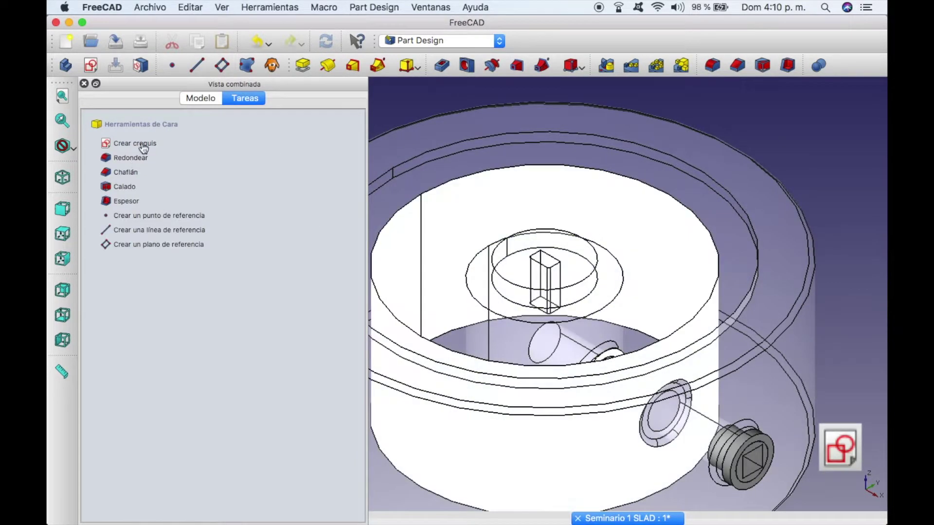
{"action": "left_click", "coordinate": [141, 145]}
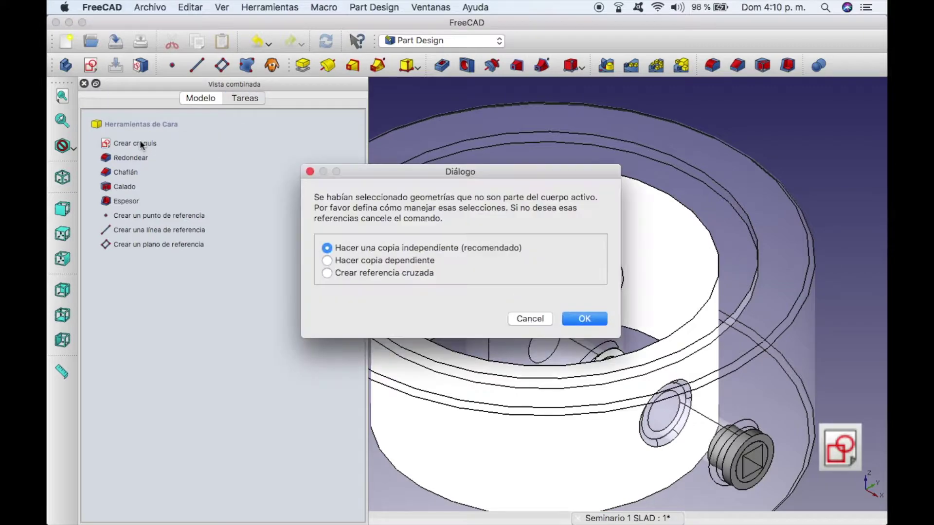
{"action": "left_click", "coordinate": [579, 318]}
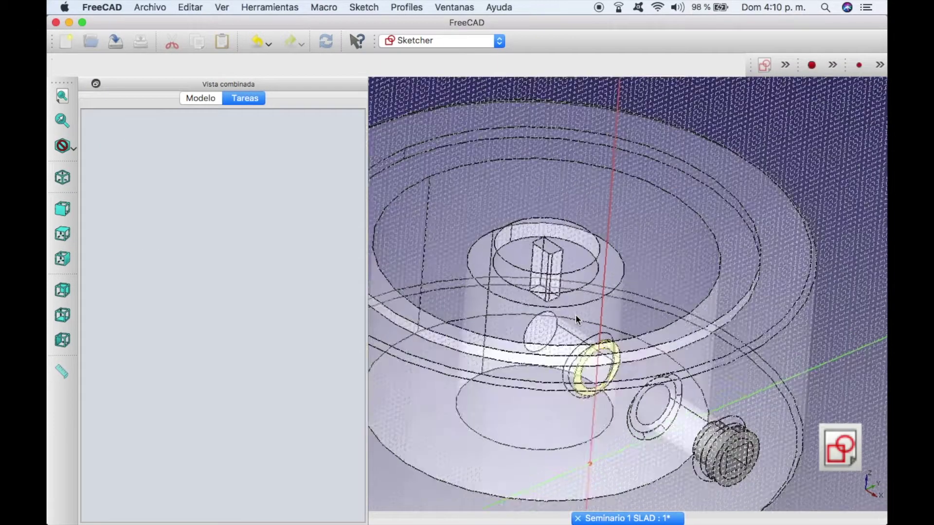
{"action": "scroll", "coordinate": [638, 175], "scroll_direction": "up", "scroll_amount": 5}
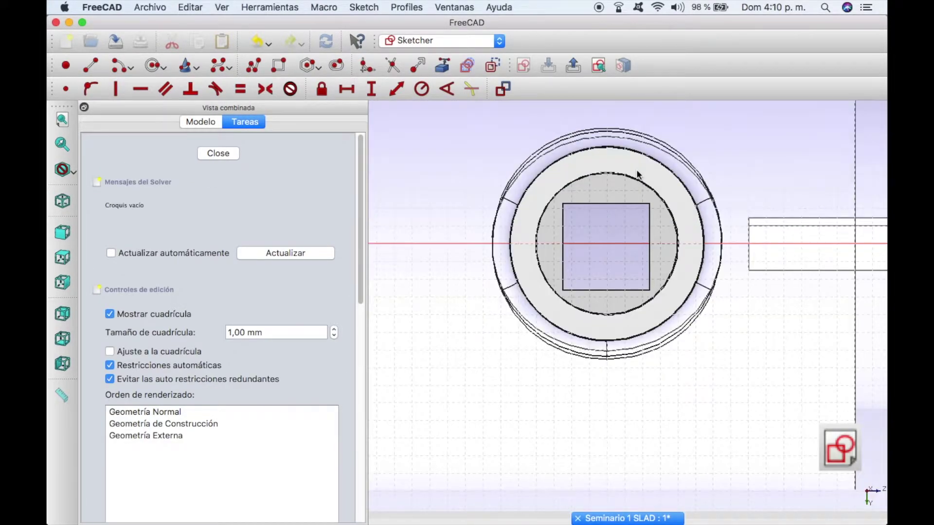
{"action": "scroll", "coordinate": [638, 175], "scroll_direction": "up", "scroll_amount": 2}
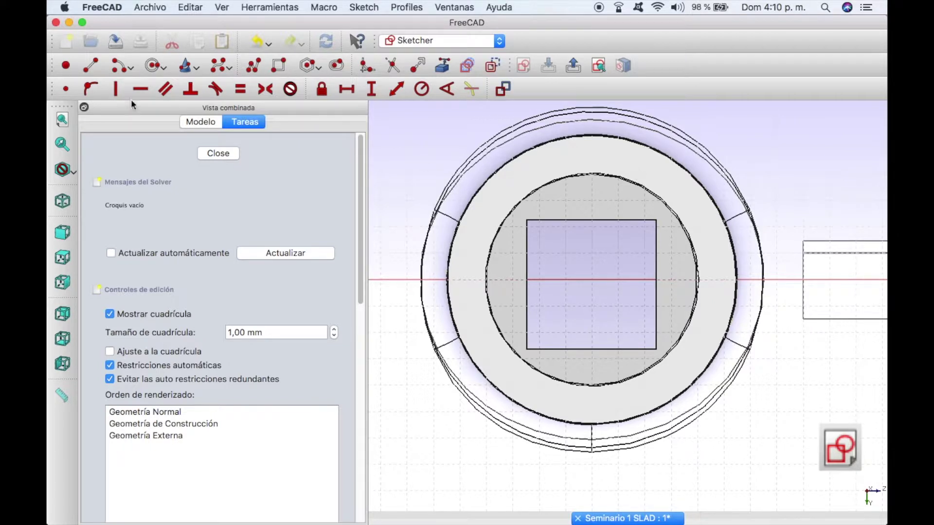
Step: Draw a circle at the sketch origin and a square over the existing outline, then close
{"action": "left_click", "coordinate": [151, 67]}
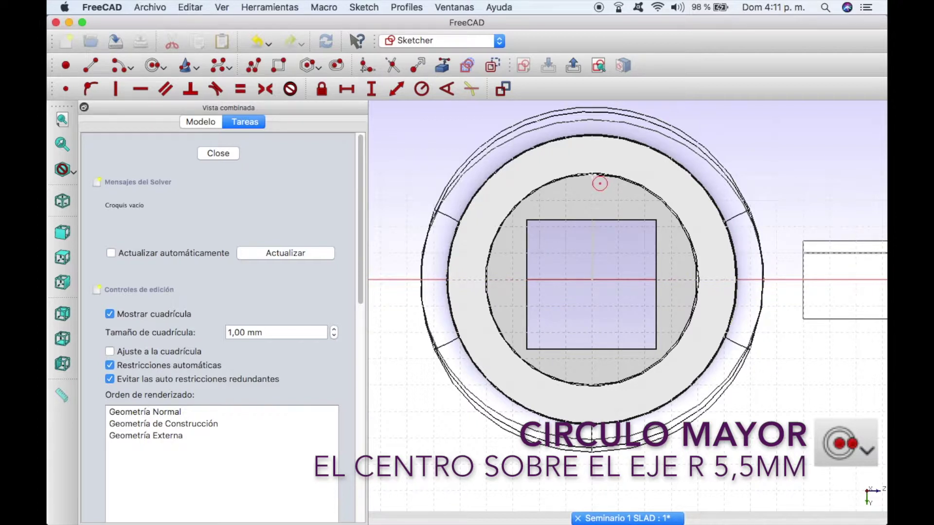
{"action": "left_click", "coordinate": [593, 279]}
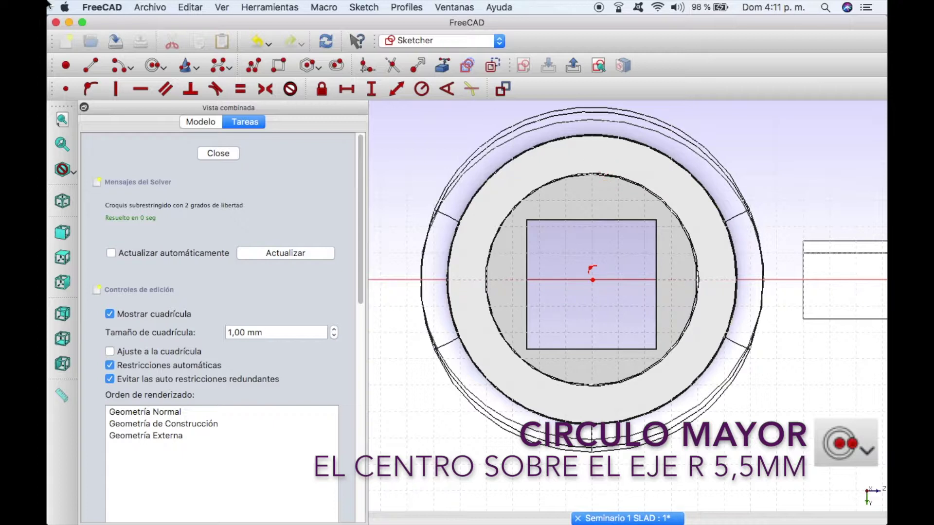
{"action": "left_click", "coordinate": [278, 65]}
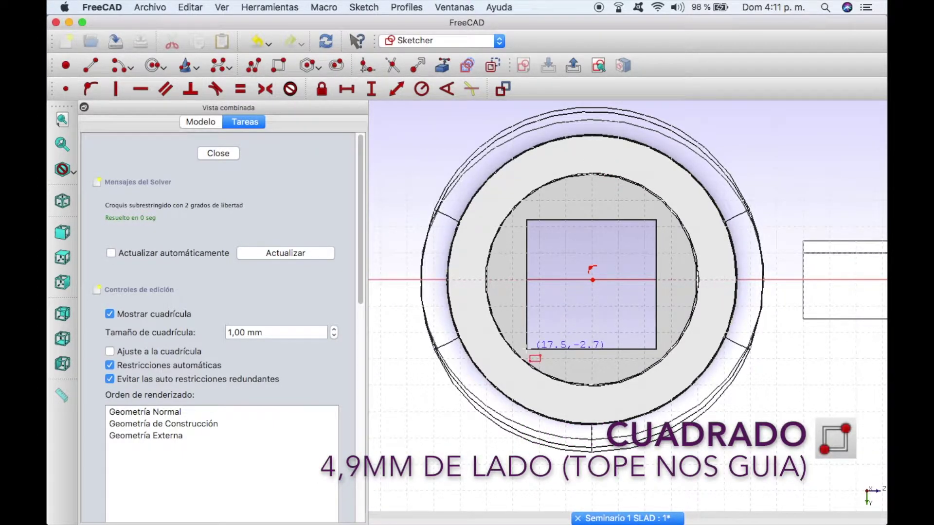
{"action": "left_click", "coordinate": [528, 350]}
{"action": "left_click", "coordinate": [656, 220]}
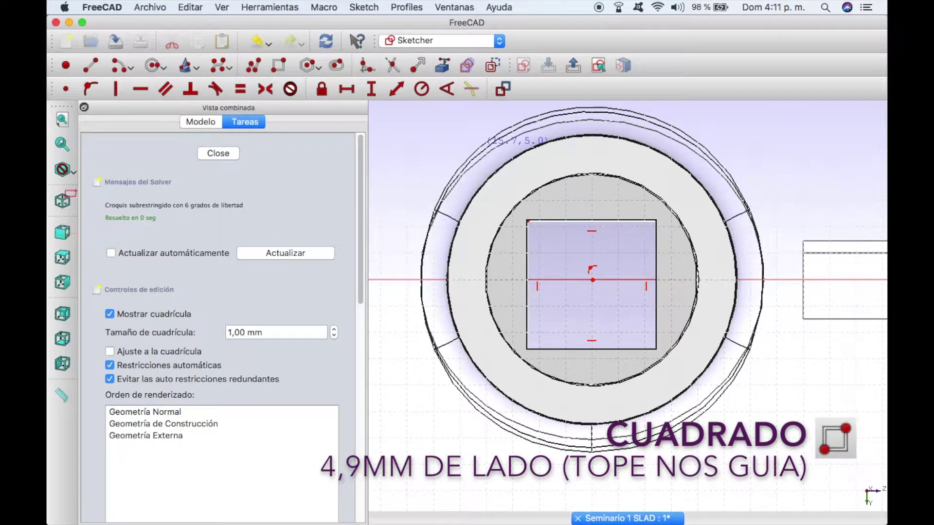
{"action": "key", "text": "Escape"}
{"action": "key", "text": "Escape"}
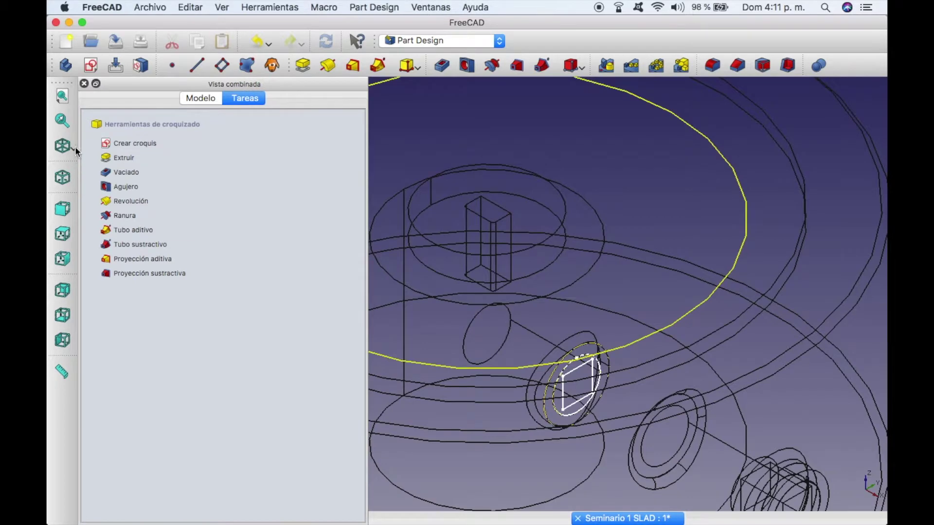
Step: Restore shaded display and pad the sketch two ways: 2 mm and 7 mm
{"action": "left_click", "coordinate": [75, 147]}
{"action": "left_click", "coordinate": [89, 146]}
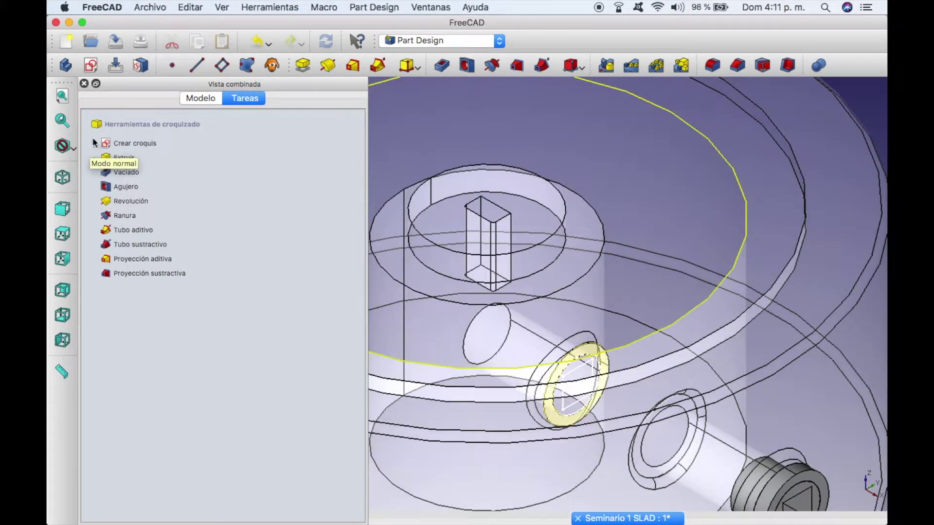
{"action": "left_click", "coordinate": [302, 67]}
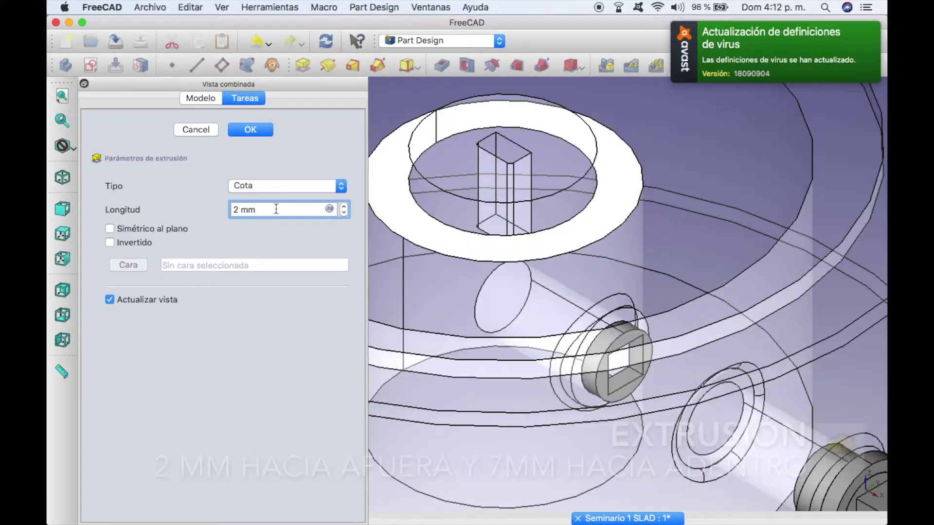
{"action": "left_click", "coordinate": [275, 185]}
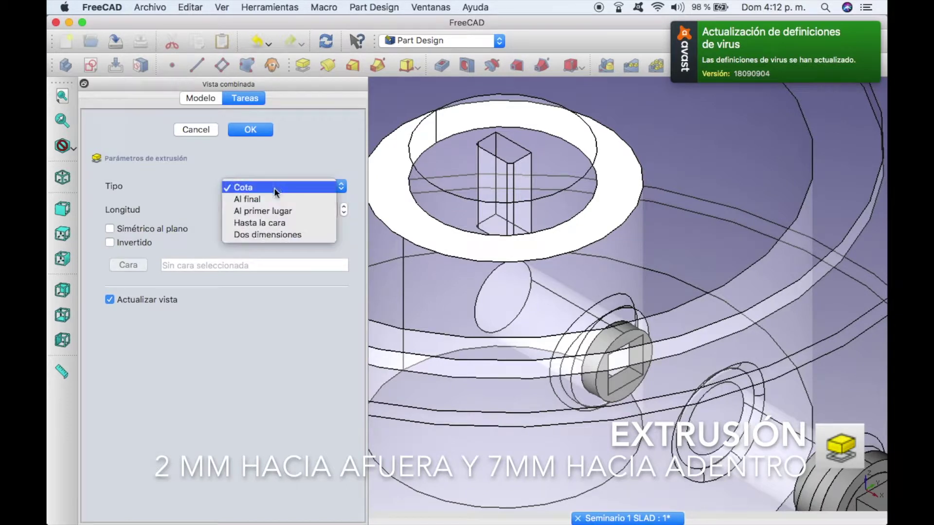
{"action": "left_click", "coordinate": [262, 236]}
{"action": "left_click_drag", "start_coordinate": [282, 261], "coordinate": [217, 262]}
{"action": "key", "text": "BackSpace"}
{"action": "type", "text": "7"}
{"action": "key", "text": "Return"}
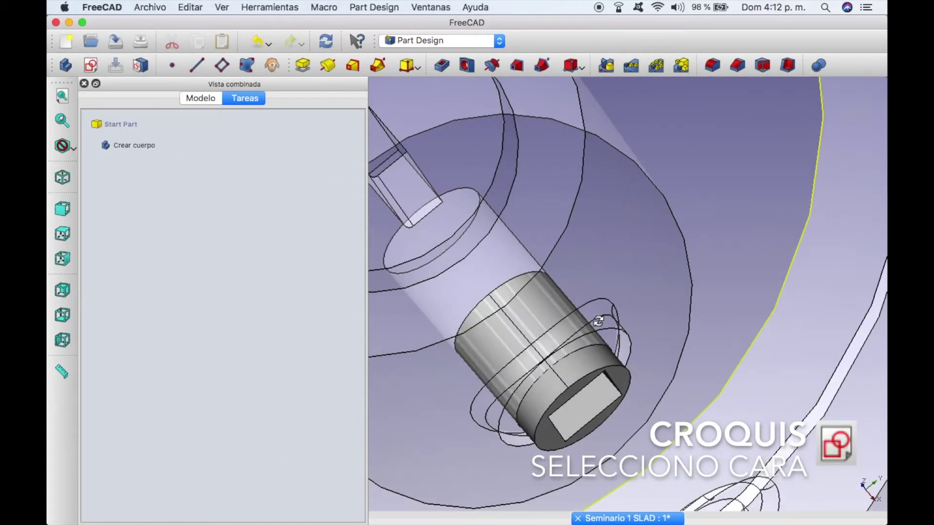
Step: Orbit to the cylinder's end face and start a sketch on it
{"action": "middle_click_drag", "start_coordinate": [599, 321], "coordinate": [591, 312]}
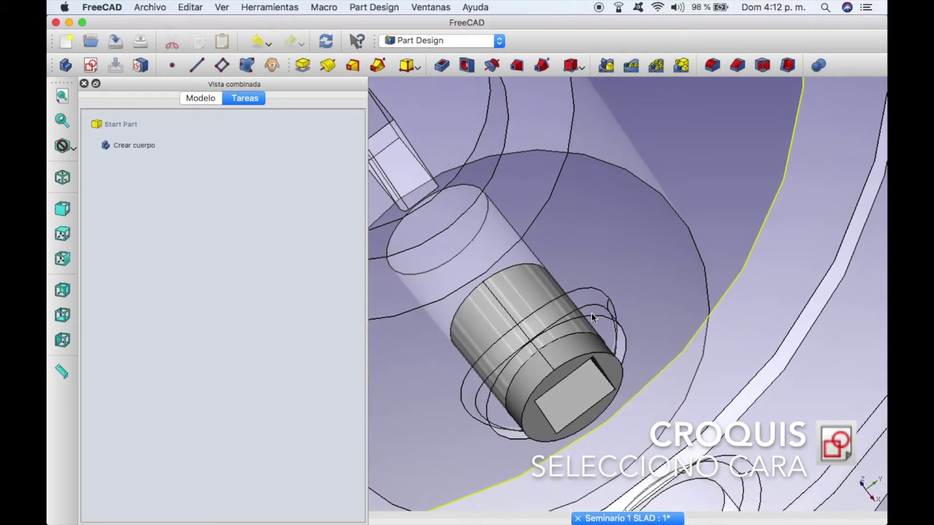
{"action": "left_click", "coordinate": [561, 384]}
{"action": "middle_click_drag", "start_coordinate": [667, 200], "coordinate": [693, 152]}
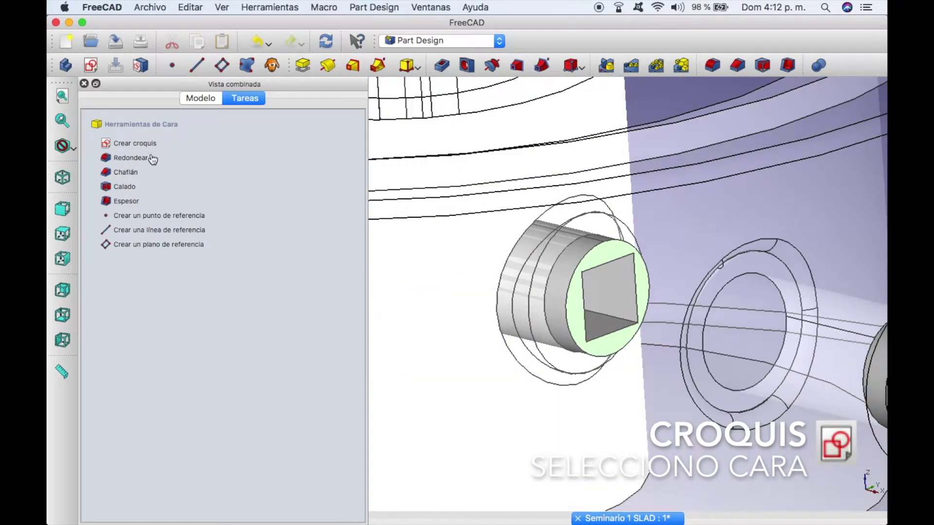
{"action": "left_click", "coordinate": [141, 144]}
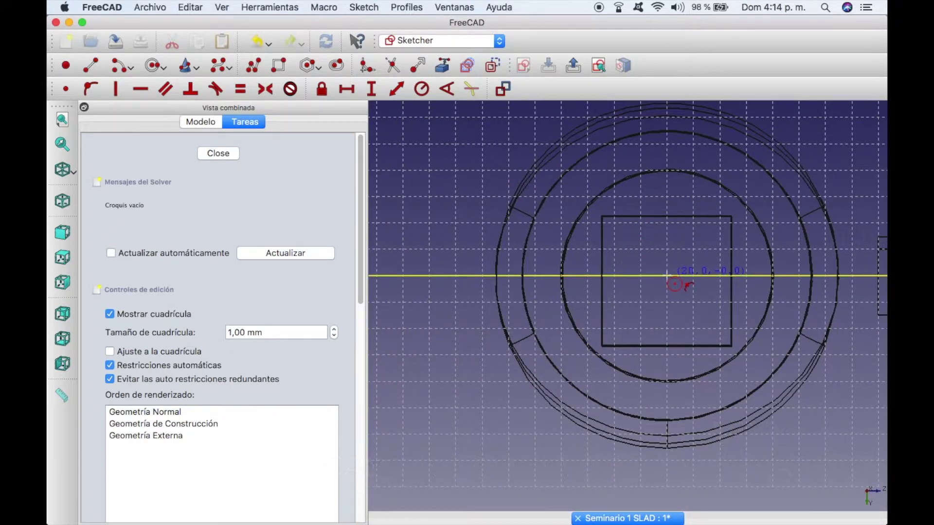
Step: Draw a 5,5 mm-radius circle on the axis with a square inside, then close the sketch
{"action": "left_click", "coordinate": [666, 276]}
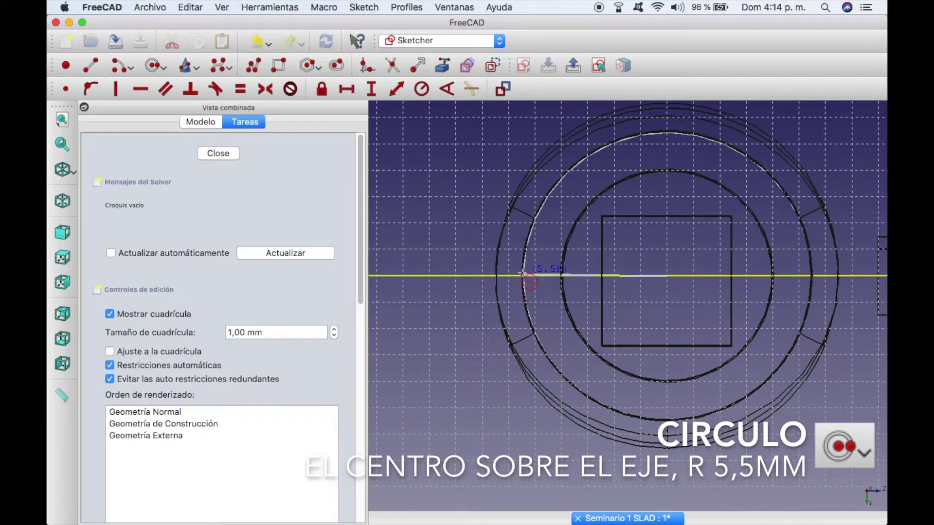
{"action": "left_click", "coordinate": [522, 276]}
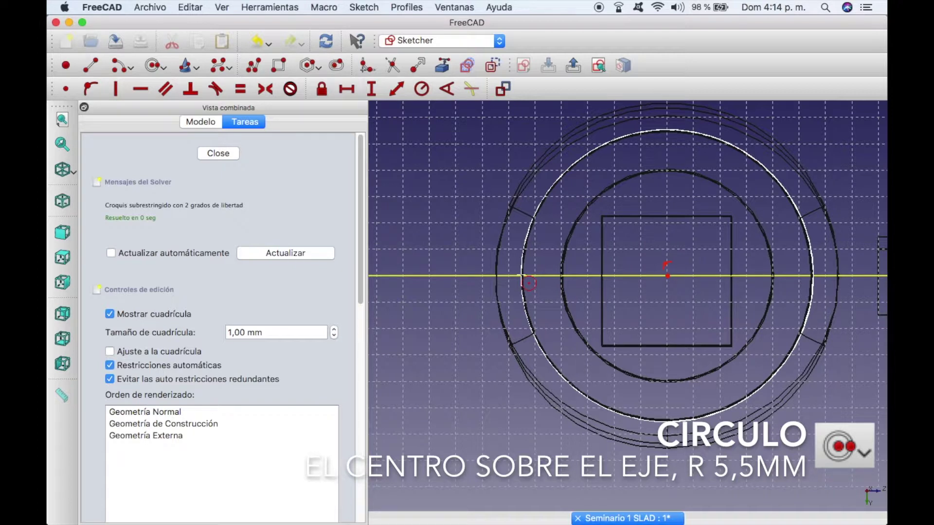
{"action": "left_click", "coordinate": [279, 65]}
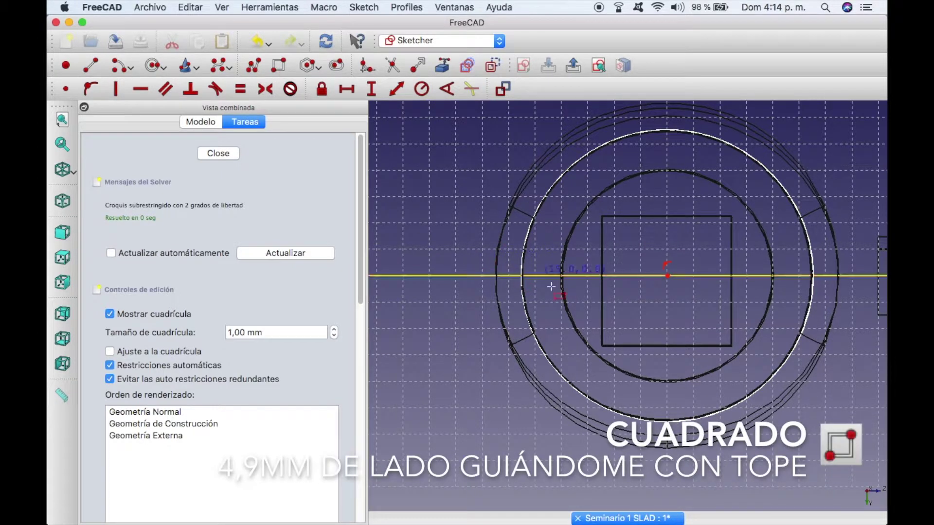
{"action": "left_click", "coordinate": [603, 344]}
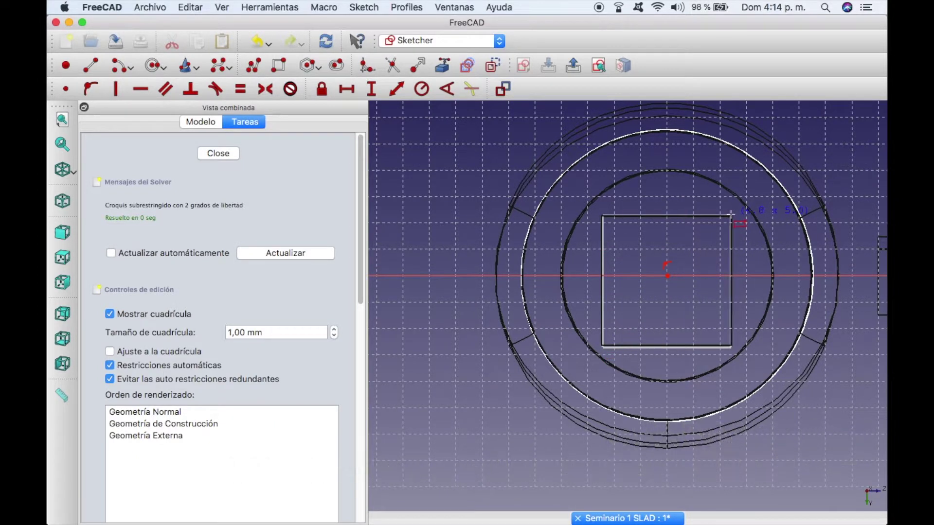
{"action": "left_click", "coordinate": [732, 214]}
{"action": "left_click", "coordinate": [229, 155]}
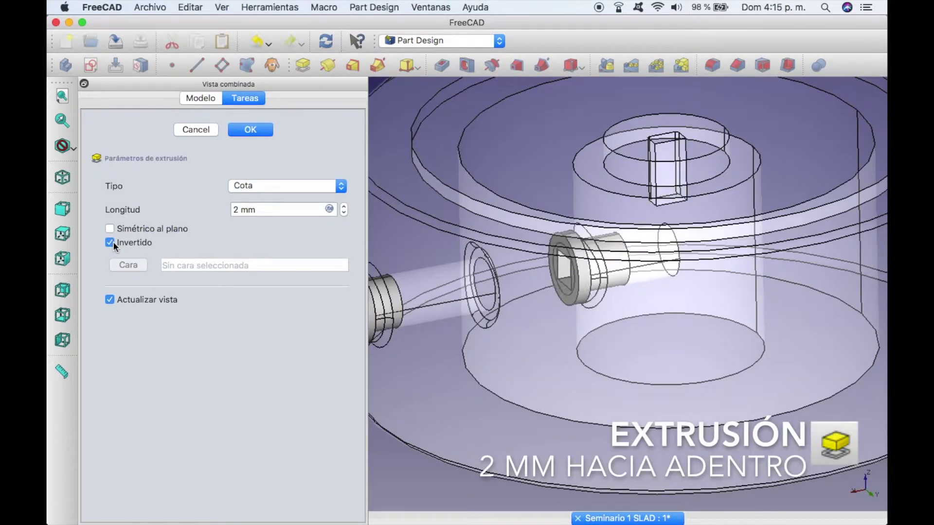
Step: Accept the reversed 2 mm pad and rename Body004 to TOPE 2
{"action": "left_click", "coordinate": [267, 130]}
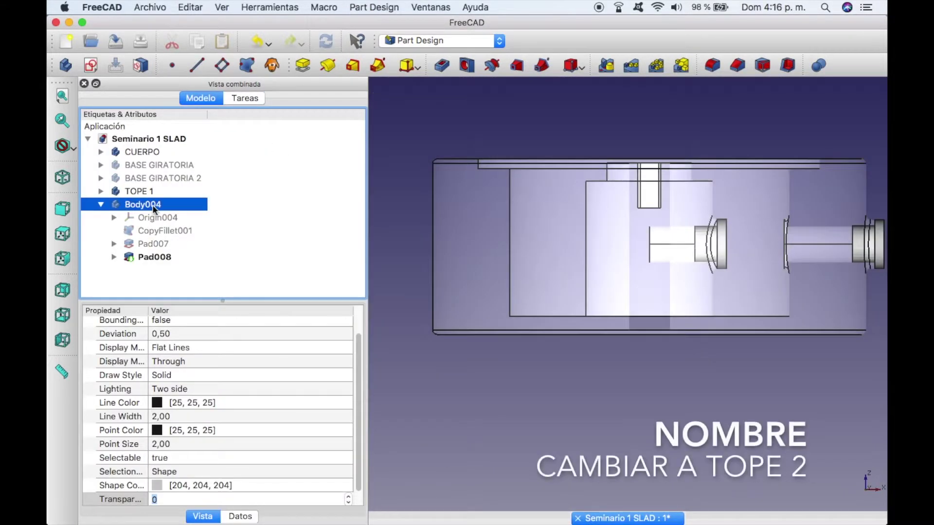
{"action": "left_click", "coordinate": [154, 205]}
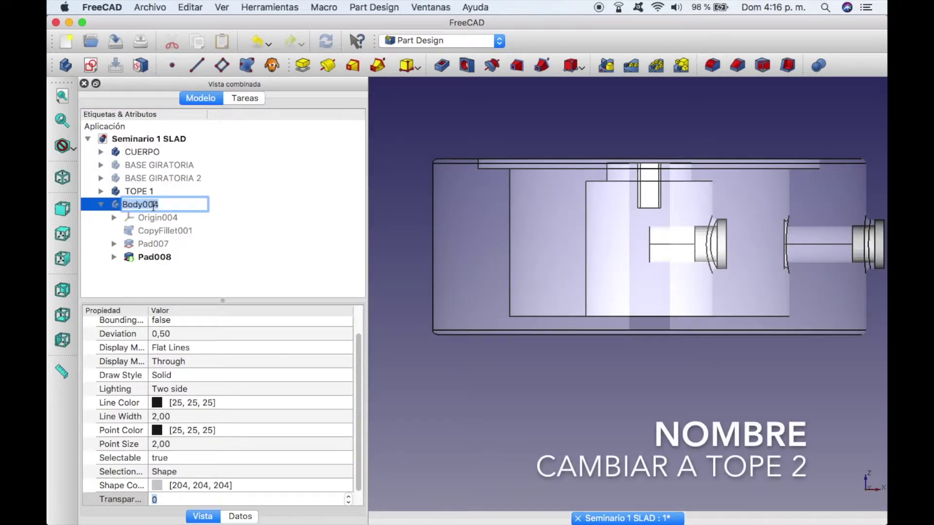
{"action": "type", "text": "TOPE 2"}
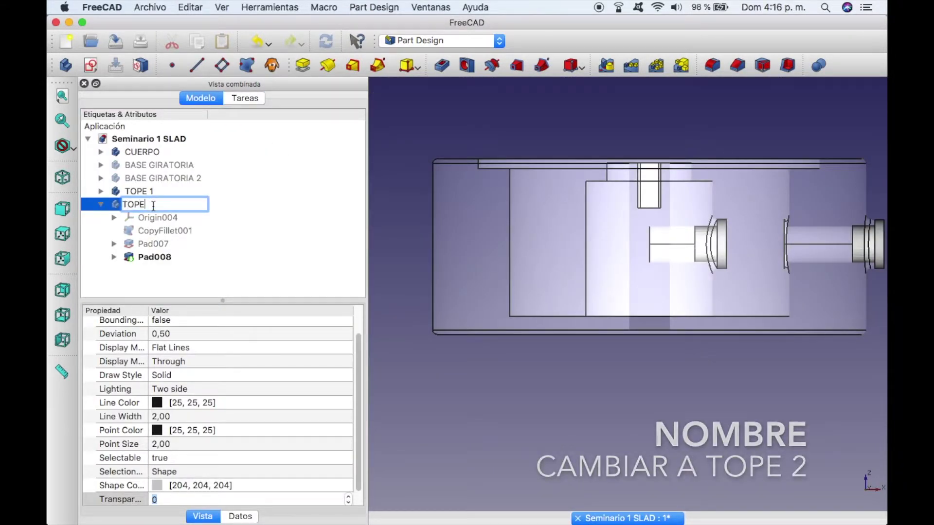
{"action": "key", "text": "Return"}
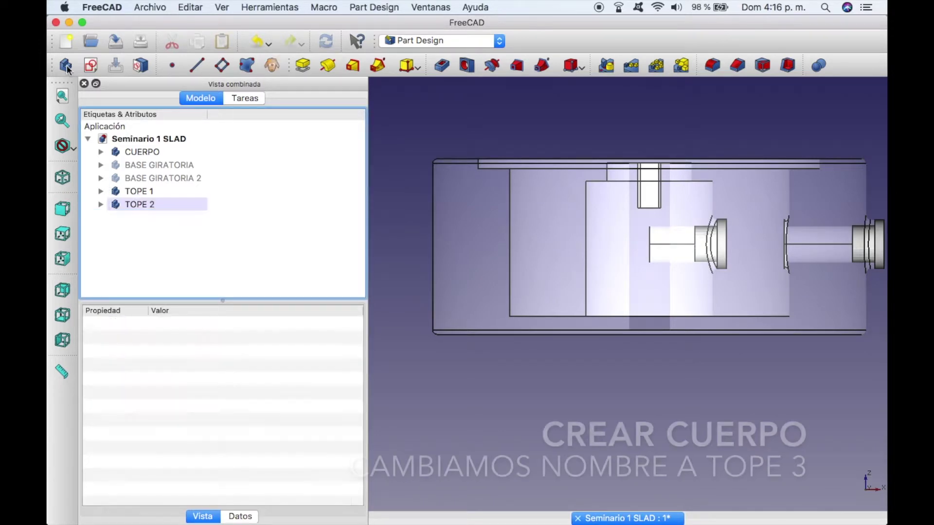
Step: Create Body005, rename it TOPE 3 and make it the active body
{"action": "left_click", "coordinate": [65, 65]}
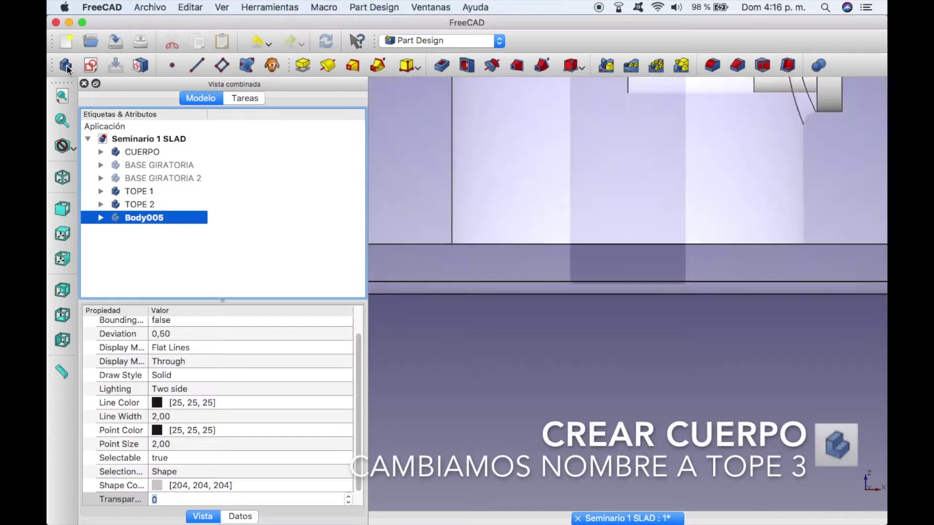
{"action": "left_click", "coordinate": [149, 221]}
{"action": "type", "text": "TO"}
{"action": "type", "text": "PE 3"}
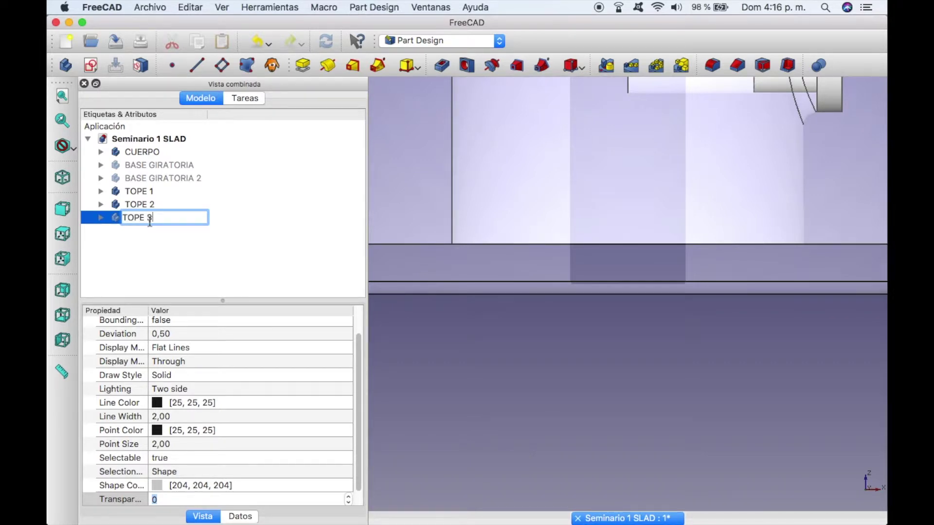
{"action": "key", "text": "Return"}
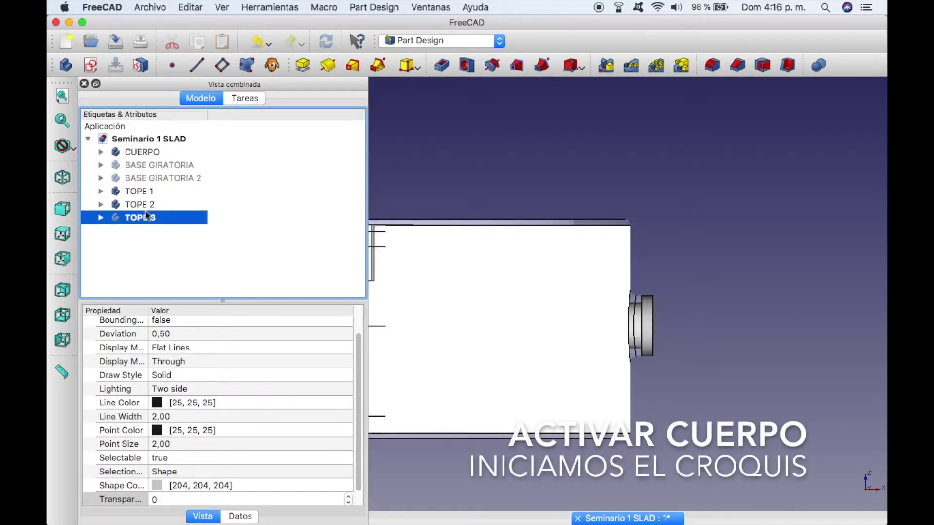
{"action": "right_click", "coordinate": [146, 216]}
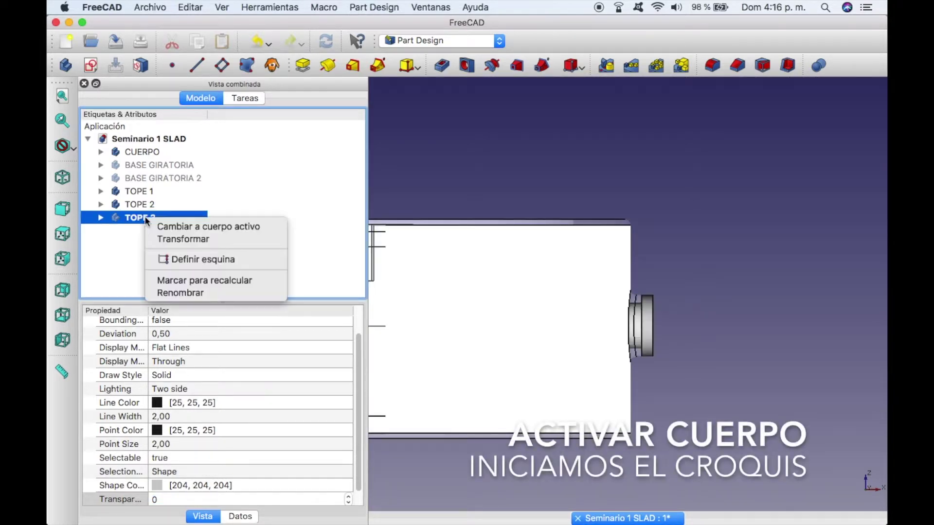
{"action": "left_click", "coordinate": [162, 225]}
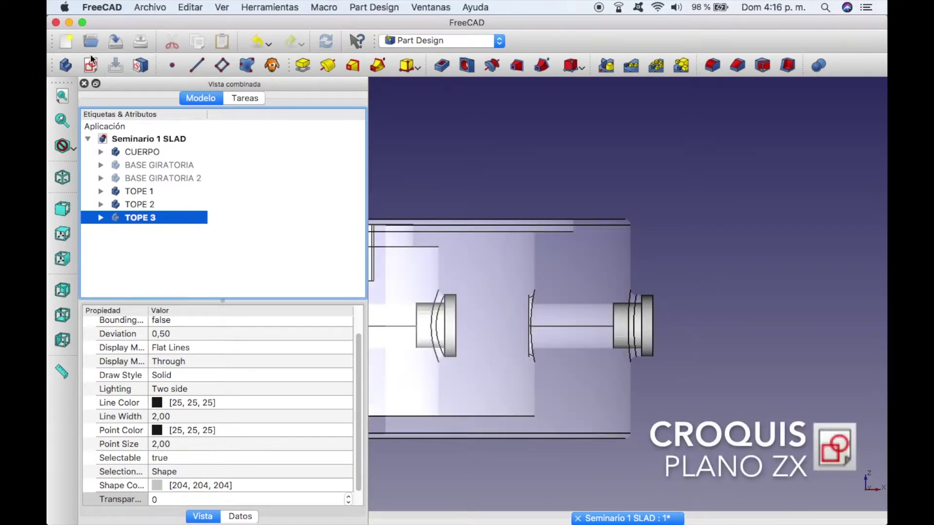
Step: Start a new TOPE 3 sketch on XZ_Plane005
{"action": "left_click", "coordinate": [91, 65]}
{"action": "left_click", "coordinate": [632, 359]}
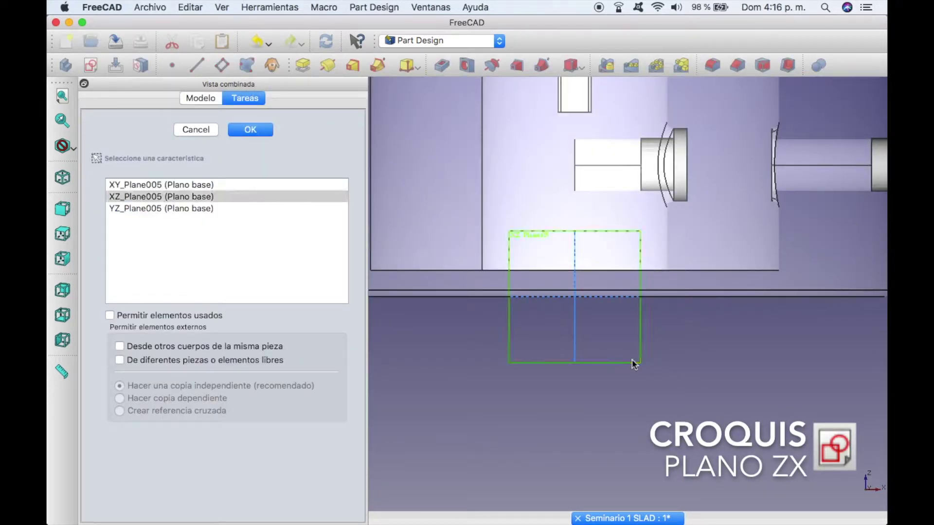
{"action": "left_click", "coordinate": [246, 130]}
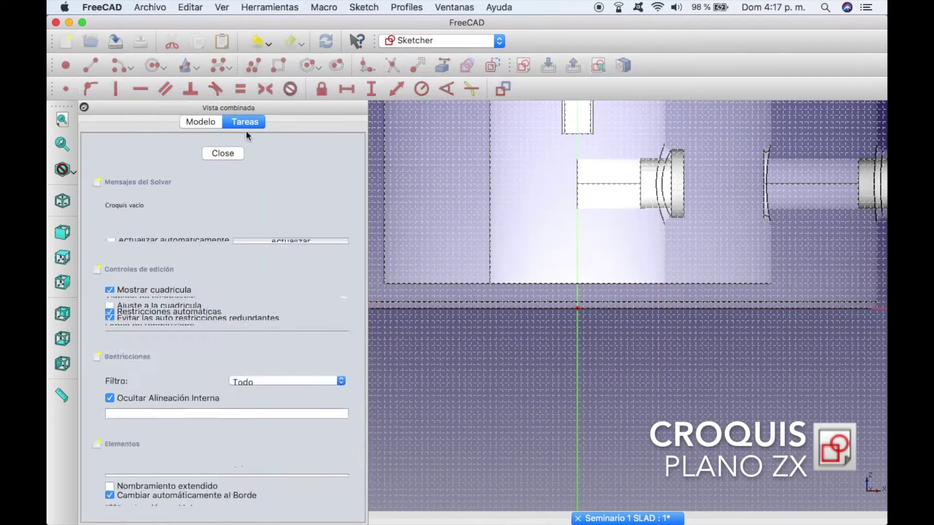
Step: Draw a closed stepped polyline profile of six edges for the revolution
{"action": "left_click", "coordinate": [254, 67]}
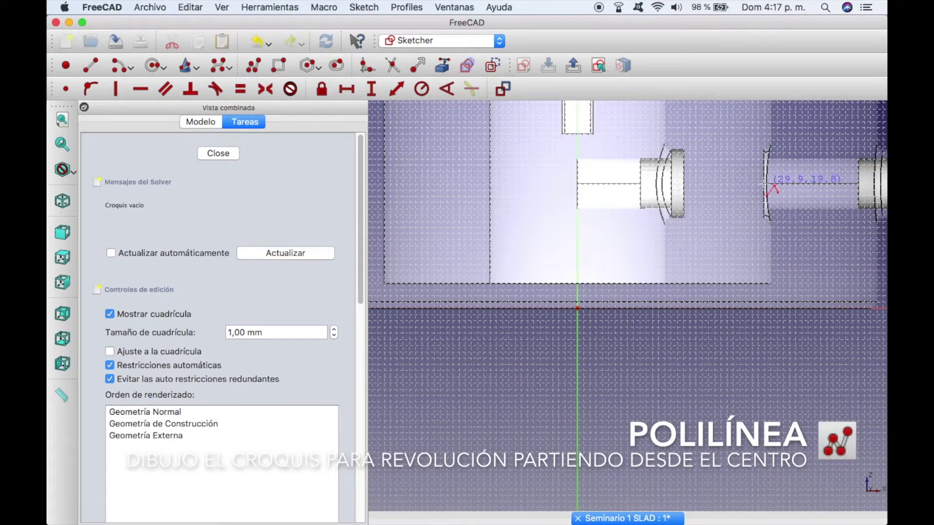
{"action": "left_click", "coordinate": [765, 184]}
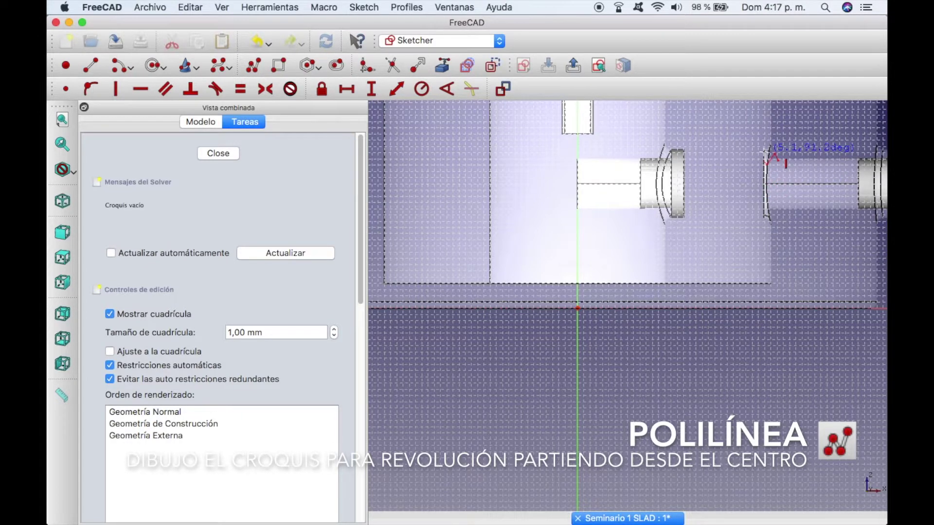
{"action": "scroll", "coordinate": [768, 155], "scroll_direction": "up", "scroll_amount": 4}
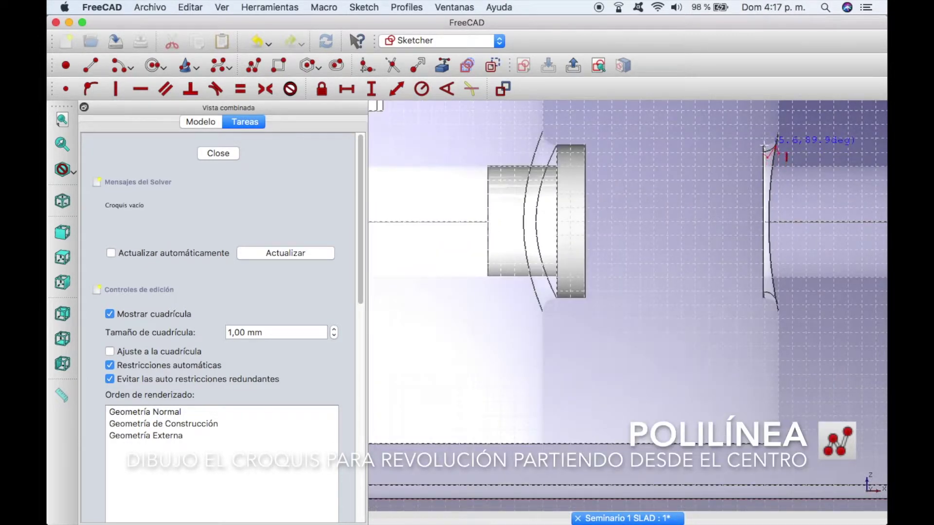
{"action": "scroll", "coordinate": [773, 152], "scroll_direction": "up", "scroll_amount": 2}
{"action": "left_click", "coordinate": [764, 148]}
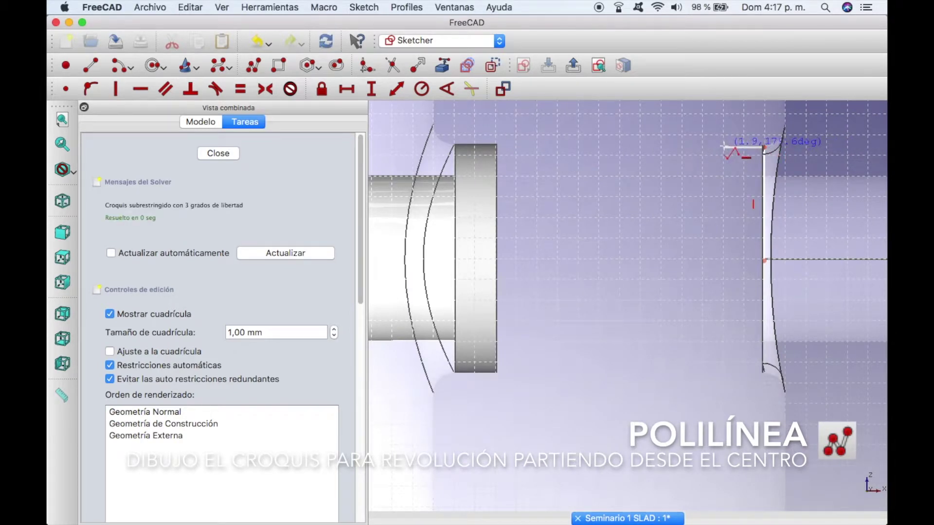
{"action": "left_click", "coordinate": [725, 147]}
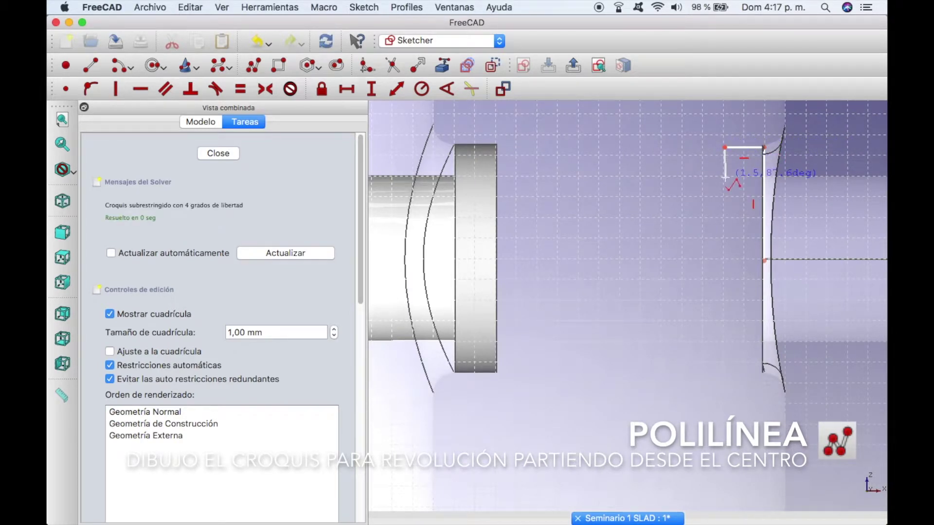
{"action": "left_click", "coordinate": [725, 178]}
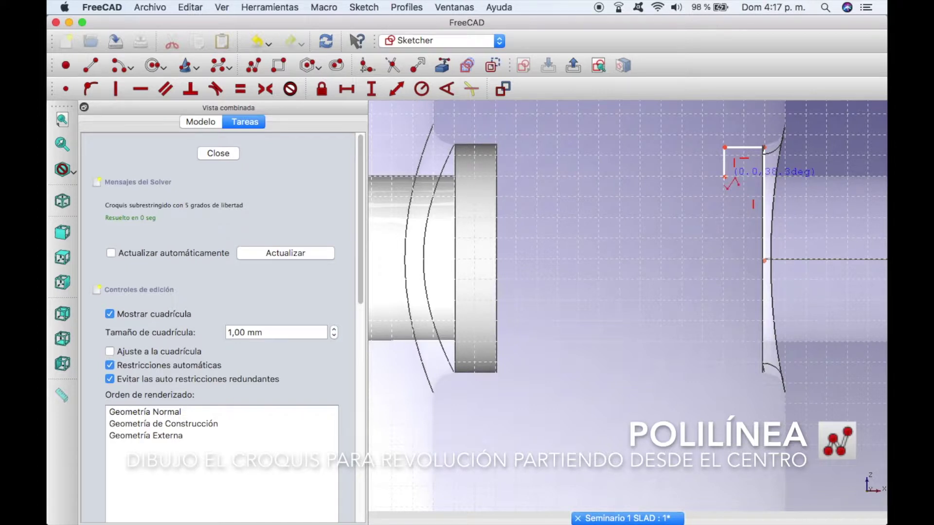
{"action": "left_click", "coordinate": [620, 178]}
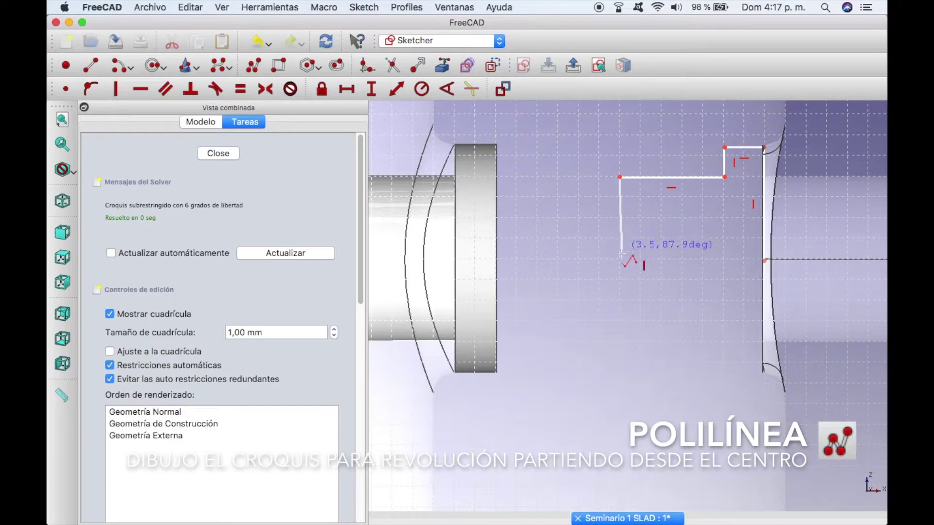
{"action": "left_click", "coordinate": [620, 261]}
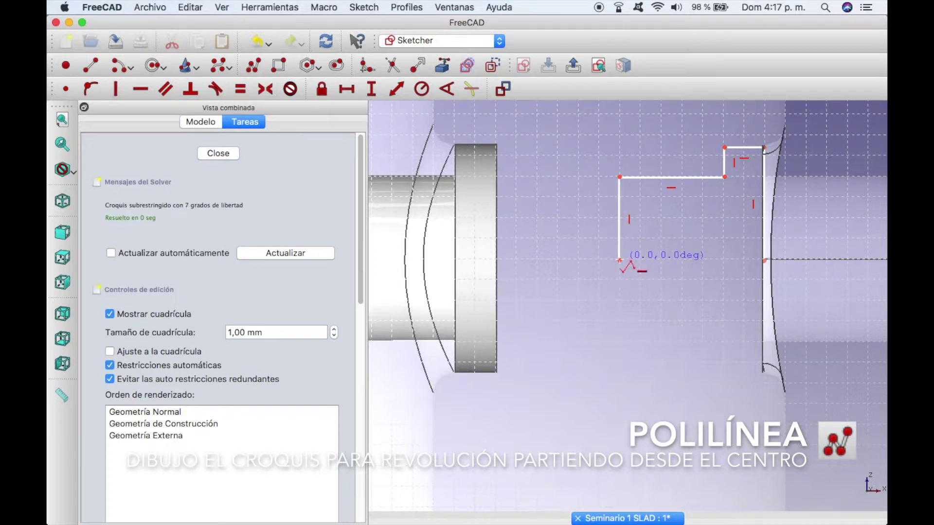
{"action": "left_click", "coordinate": [764, 261]}
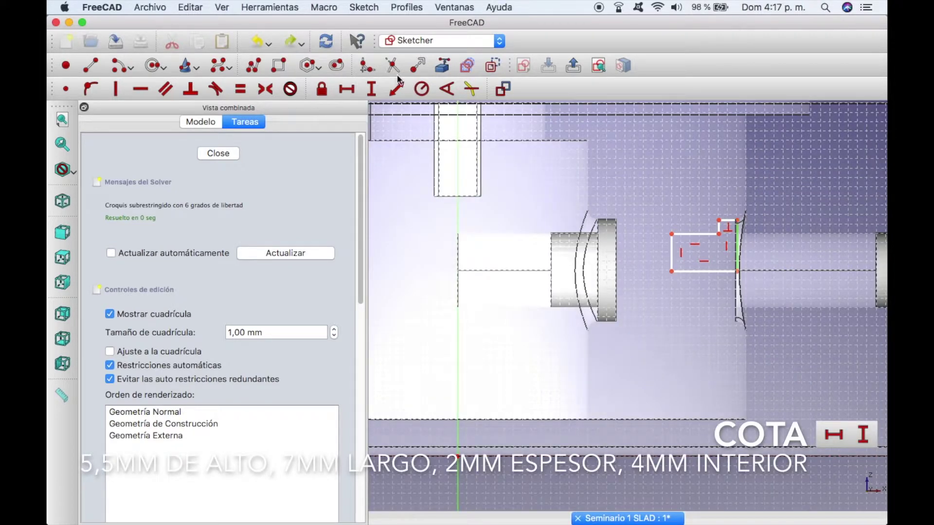
Step: Constrain the right edge to 5,5 mm height and the bottom edge to 7 mm
{"action": "left_click", "coordinate": [373, 89]}
{"action": "key", "text": "Right"}
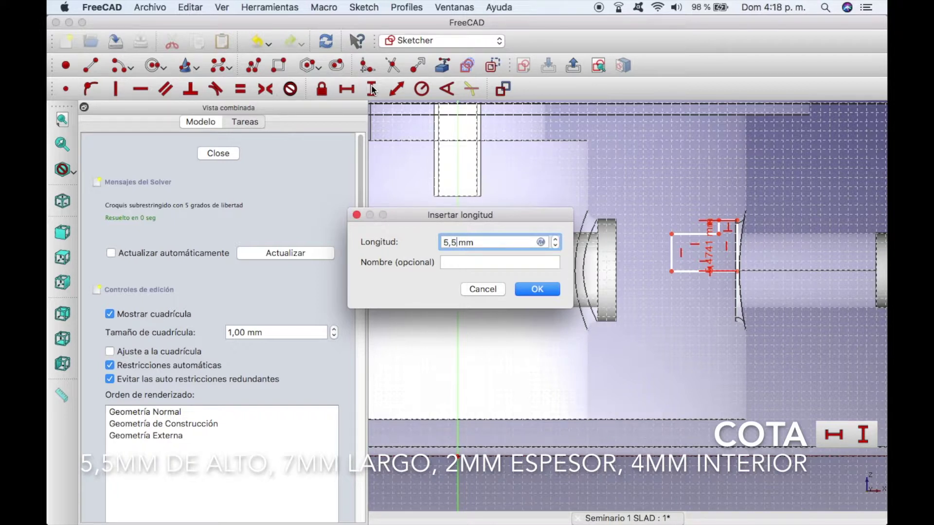
{"action": "key", "text": "Return"}
{"action": "left_click_drag", "start_coordinate": [706, 250], "coordinate": [767, 250]}
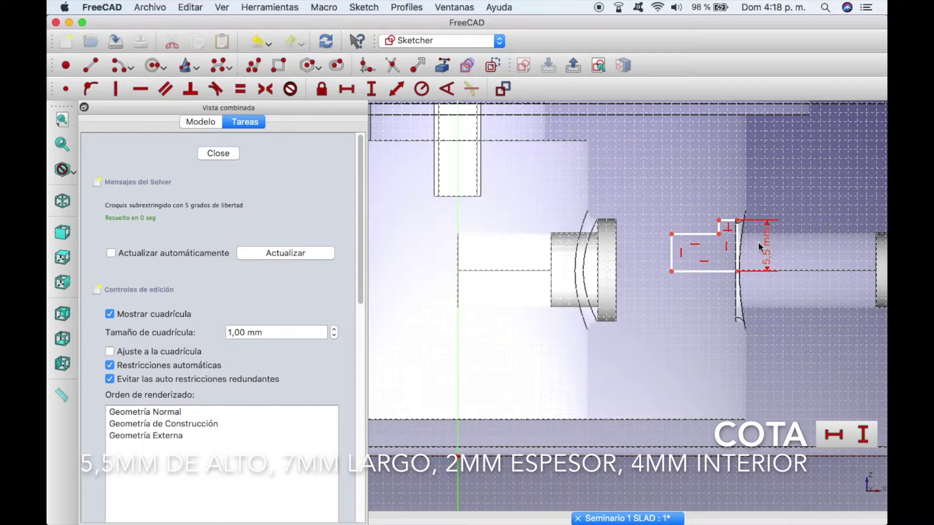
{"action": "left_click", "coordinate": [691, 271]}
{"action": "left_click", "coordinate": [346, 89]}
{"action": "type", "text": "7"}
{"action": "key", "text": "Return"}
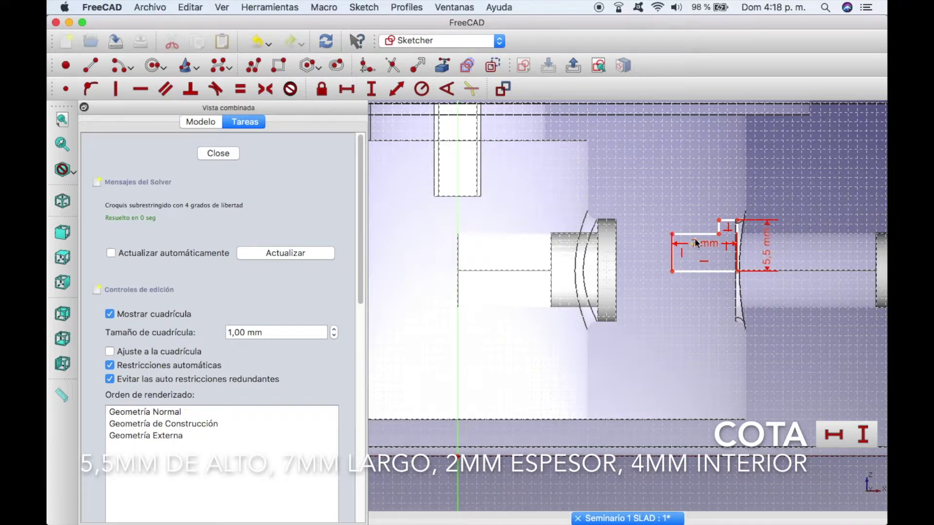
{"action": "left_click_drag", "start_coordinate": [696, 243], "coordinate": [696, 323]}
Step: Constrain the short top edge to 2 mm and the left edge to 4 mm
{"action": "left_click", "coordinate": [728, 223]}
{"action": "left_click", "coordinate": [354, 89]}
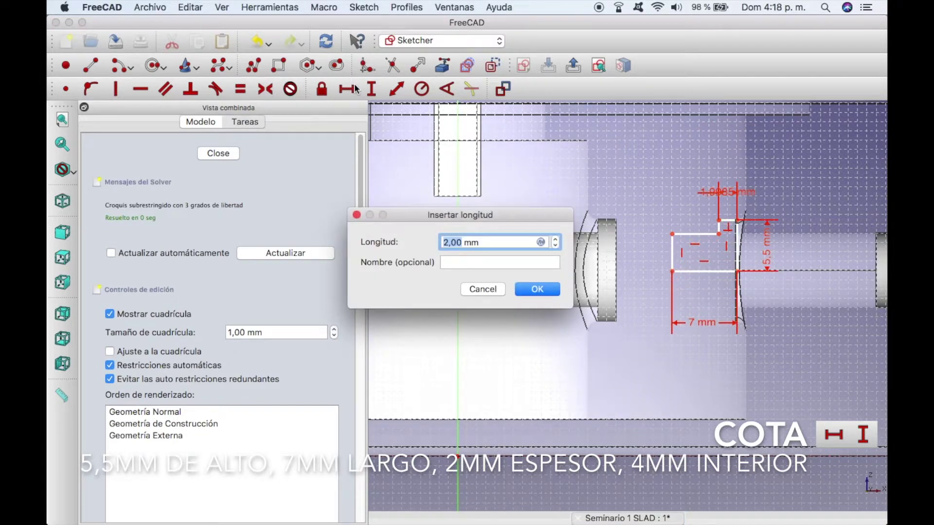
{"action": "key", "text": "Return"}
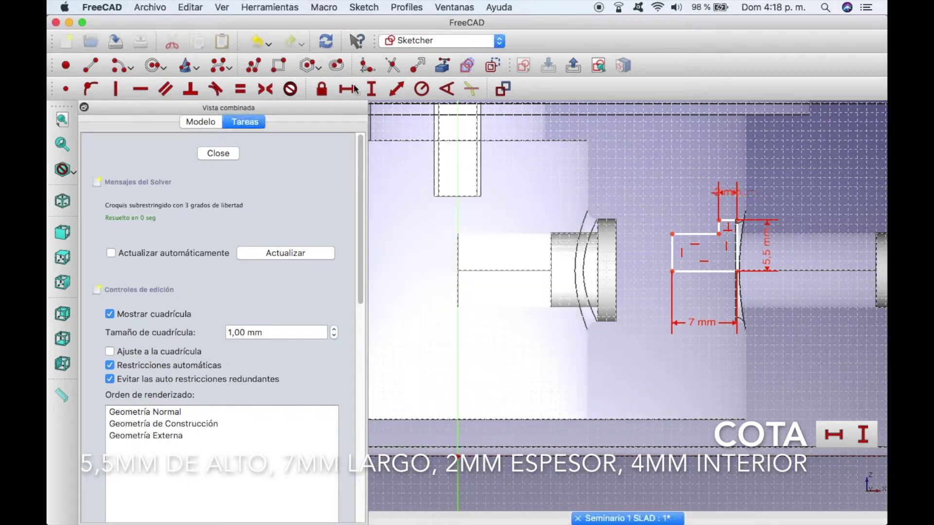
{"action": "left_click_drag", "start_coordinate": [724, 179], "coordinate": [722, 170]}
{"action": "left_click", "coordinate": [673, 255]}
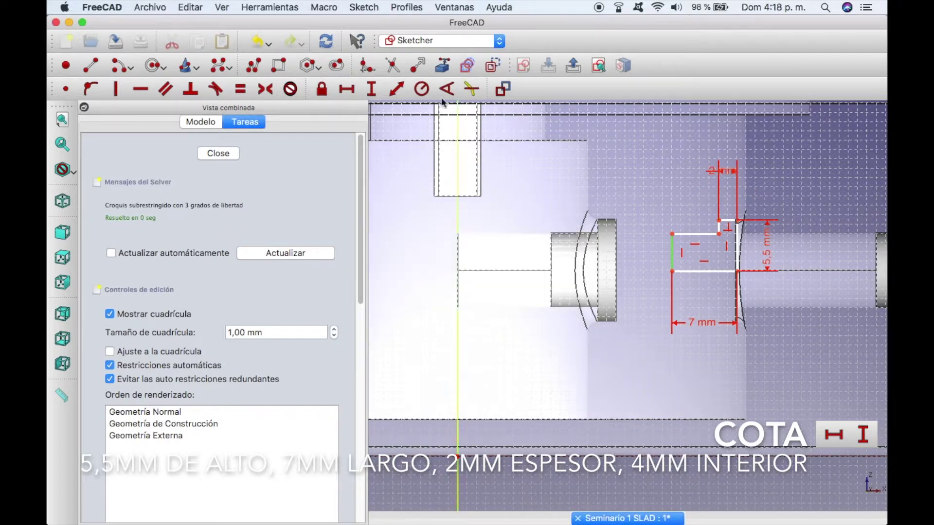
{"action": "left_click", "coordinate": [371, 90]}
{"action": "type", "text": "4"}
{"action": "key", "text": "Return"}
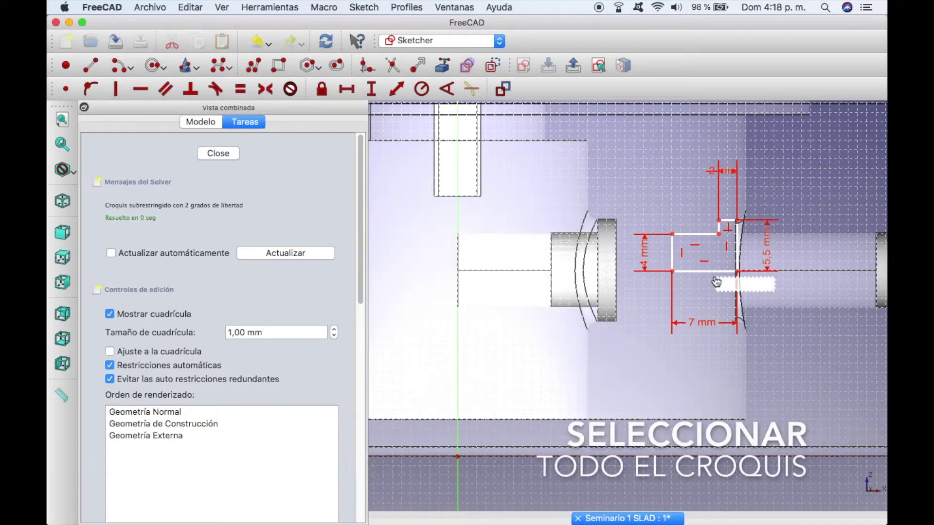
Step: Move the profile onto the horizontal axis with Point-on-object, drop the redundant constraint, close the sketch
{"action": "left_click_drag", "start_coordinate": [717, 282], "coordinate": [652, 206]}
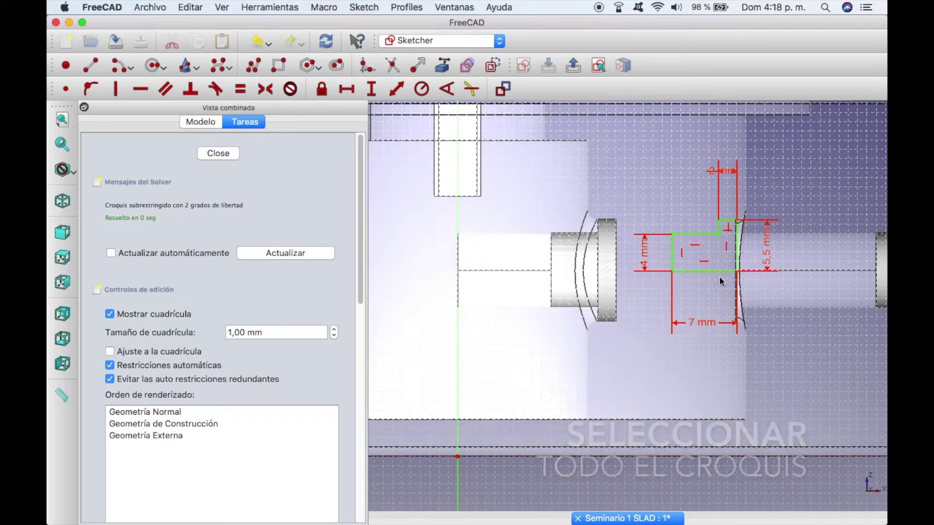
{"action": "mouse_move", "coordinate": [723, 271]}
{"action": "left_mouse_down"}
{"action": "mouse_move", "coordinate": [728, 469]}
{"action": "mouse_move", "coordinate": [731, 458]}
{"action": "left_mouse_up"}
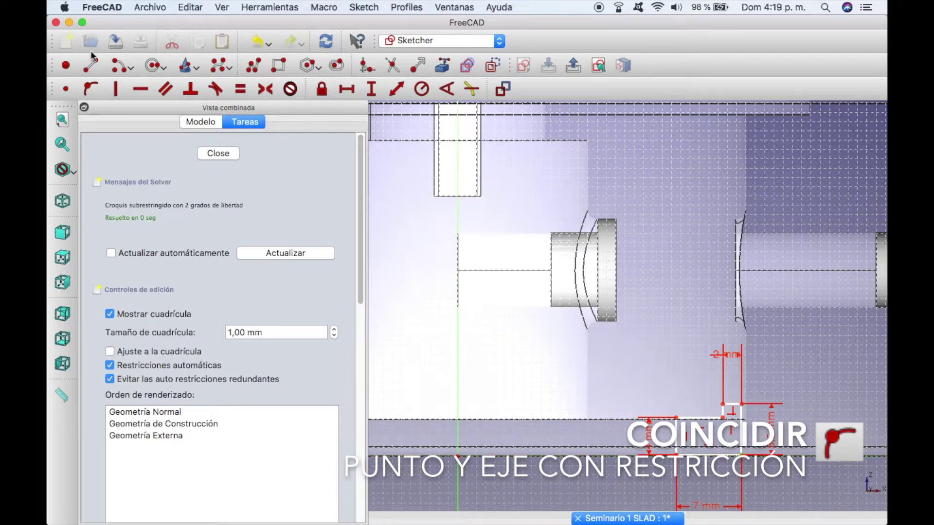
{"action": "left_click", "coordinate": [86, 84]}
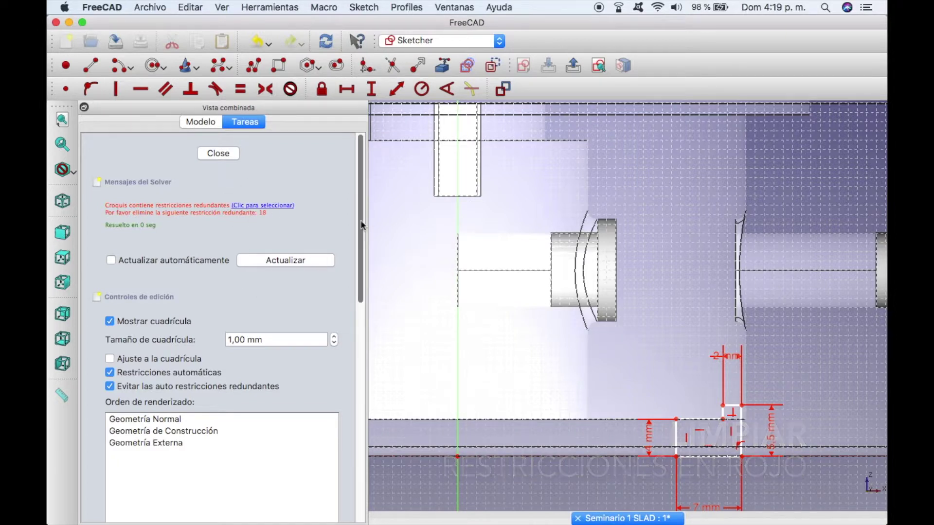
{"action": "key", "text": "Delete"}
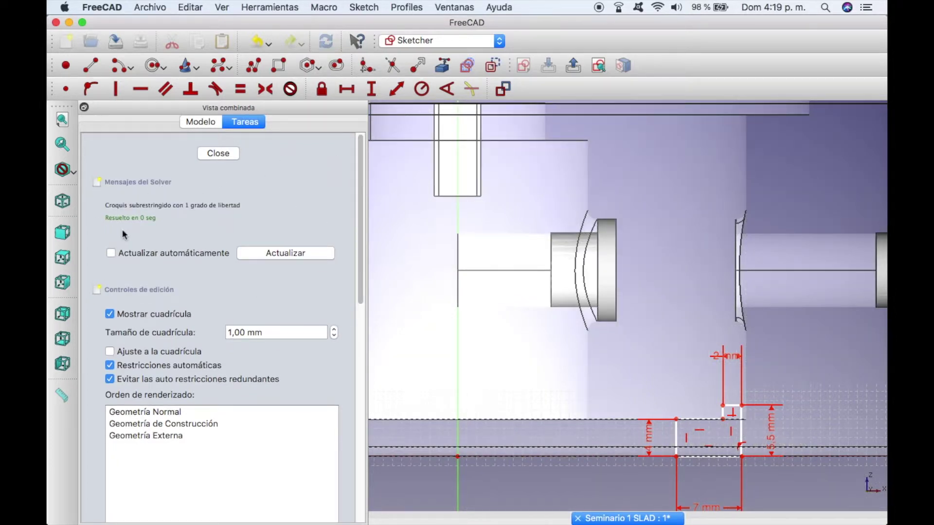
{"action": "left_click", "coordinate": [212, 153]}
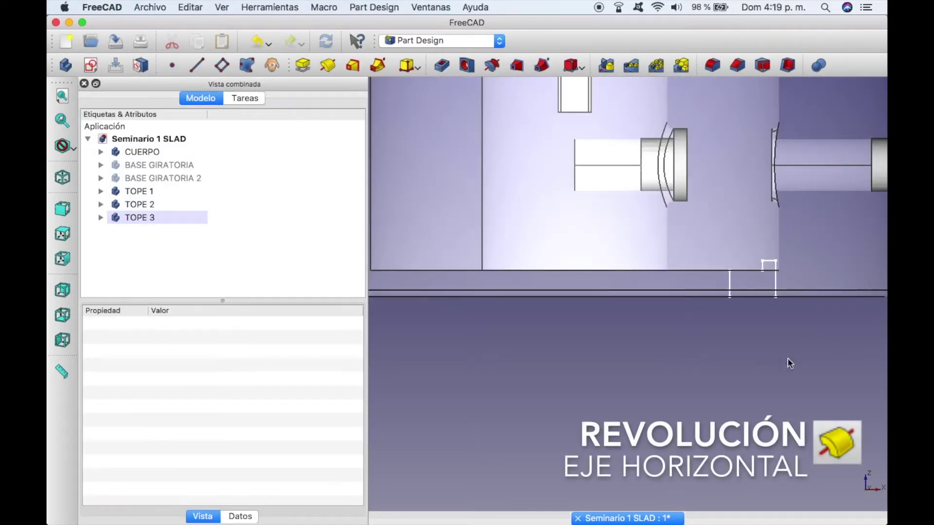
Step: Revolve the profile 360° about the horizontal sketch axis
{"action": "left_click", "coordinate": [329, 67]}
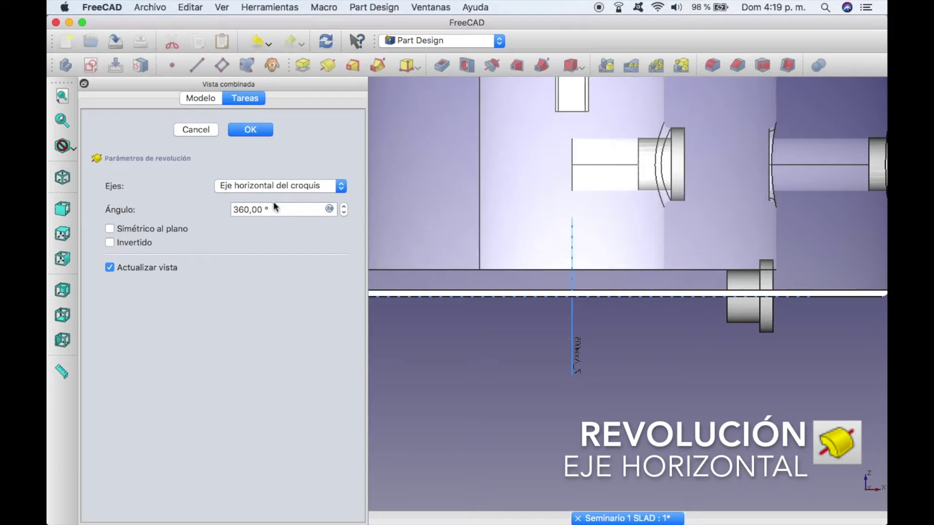
{"action": "left_click", "coordinate": [262, 130]}
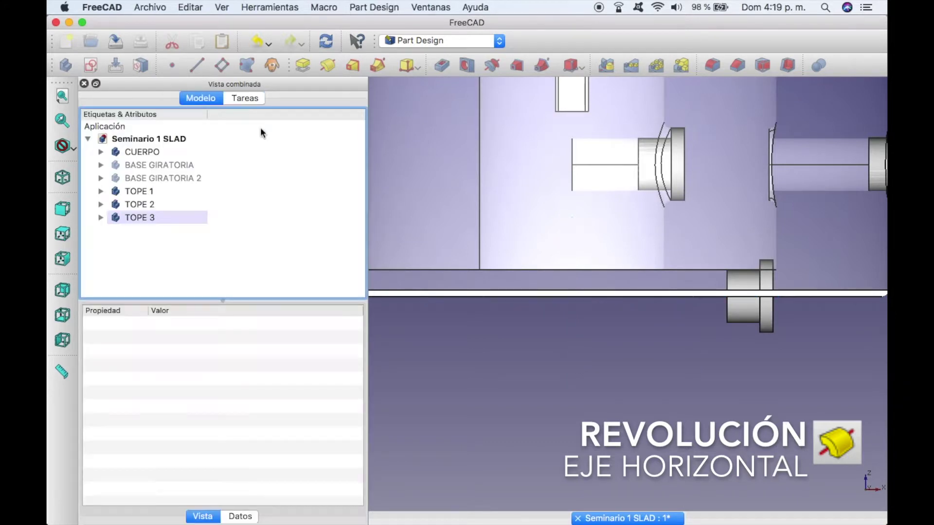
{"action": "left_click", "coordinate": [146, 217]}
Step: Transform TOPE 3, rotating it around and sliding it along X and Z
{"action": "right_click", "coordinate": [146, 218]}
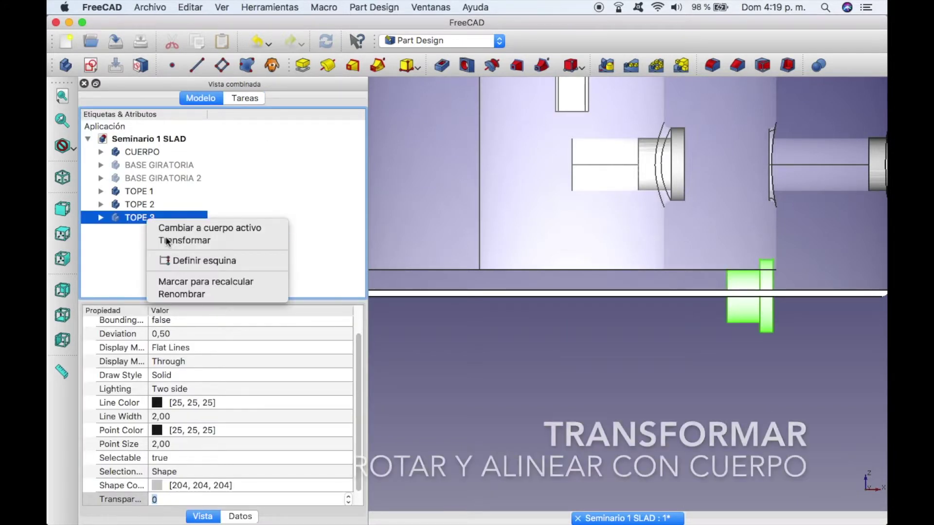
{"action": "left_click", "coordinate": [165, 240]}
{"action": "left_click_drag", "start_coordinate": [634, 236], "coordinate": [537, 336]}
{"action": "left_click_drag", "start_coordinate": [453, 305], "coordinate": [818, 310]}
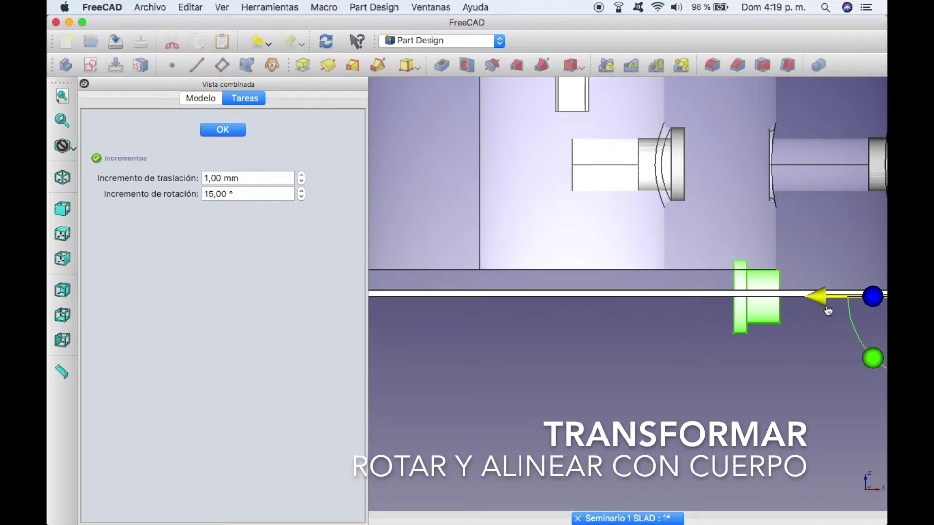
{"action": "left_click_drag", "start_coordinate": [818, 310], "coordinate": [839, 311]}
{"action": "scroll", "coordinate": [628, 337], "scroll_direction": "down", "scroll_amount": 3}
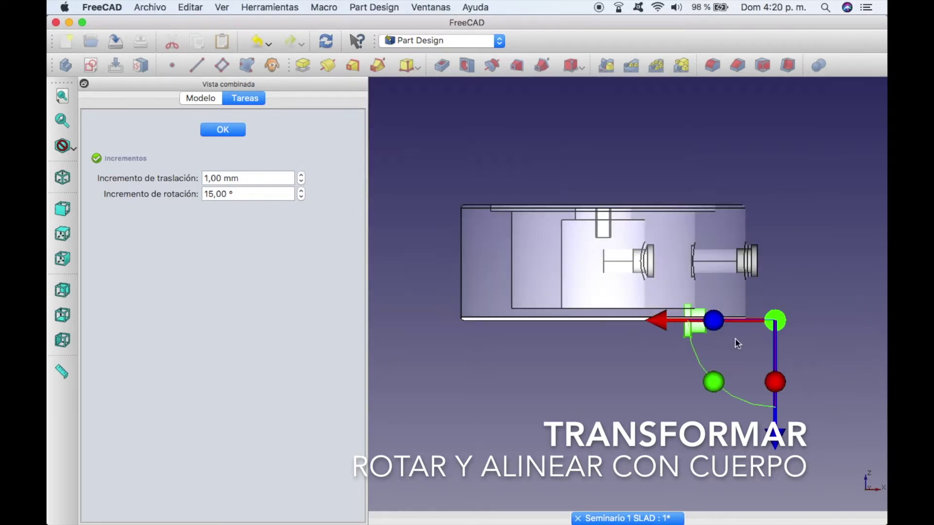
{"action": "scroll", "coordinate": [779, 349], "scroll_direction": "up", "scroll_amount": 2}
{"action": "scroll", "coordinate": [763, 354], "scroll_direction": "up", "scroll_amount": 1}
{"action": "left_click_drag", "start_coordinate": [748, 399], "coordinate": [759, 259]}
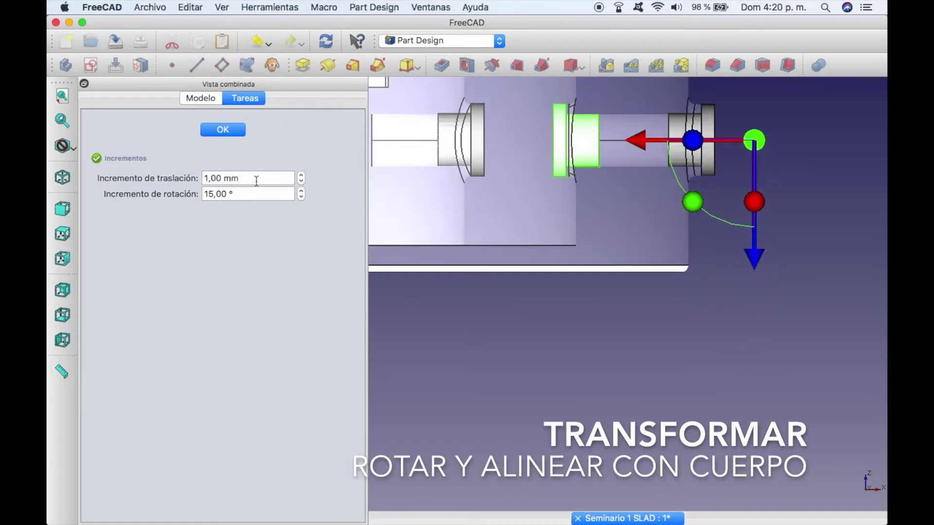
Step: Set the translation increment to 0,5 mm, fine-tune the position and accept
{"action": "double_click", "coordinate": [253, 178]}
{"action": "type", "text": "0,5"}
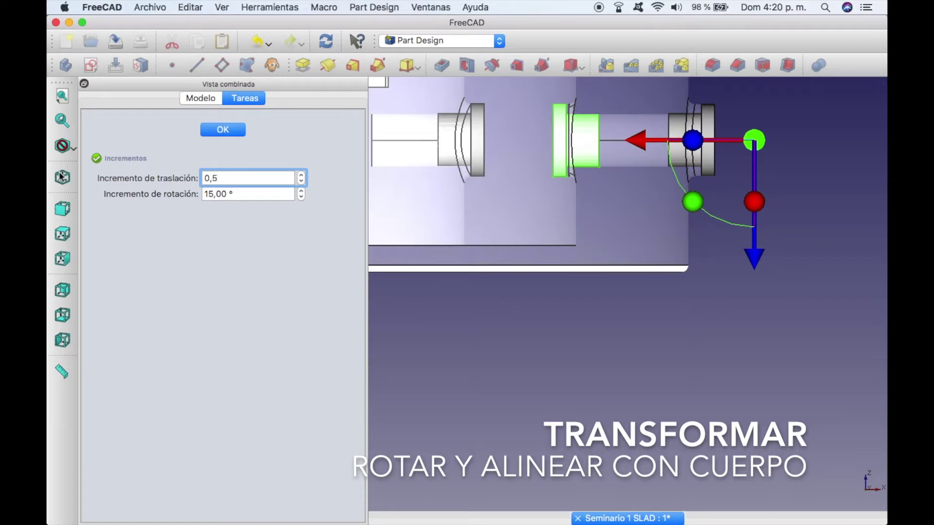
{"action": "left_click_drag", "start_coordinate": [642, 140], "coordinate": [647, 142]}
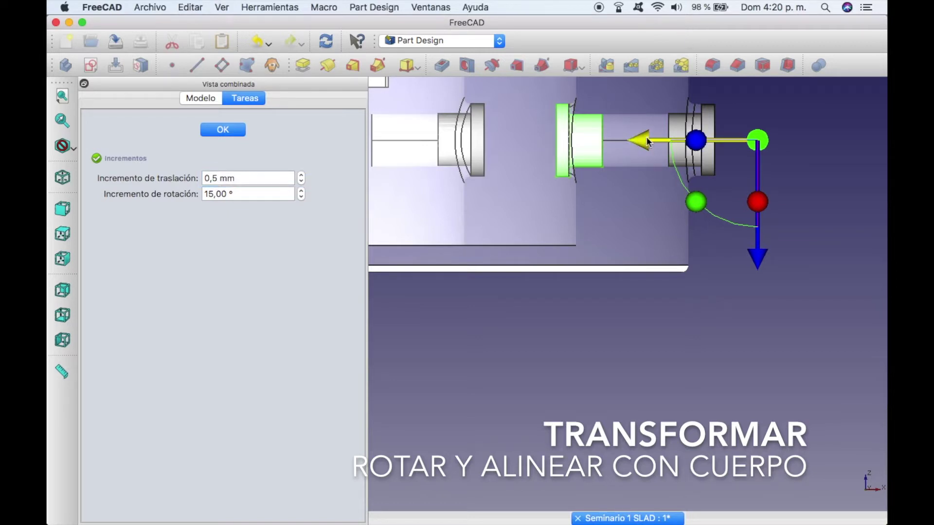
{"action": "left_click", "coordinate": [212, 131]}
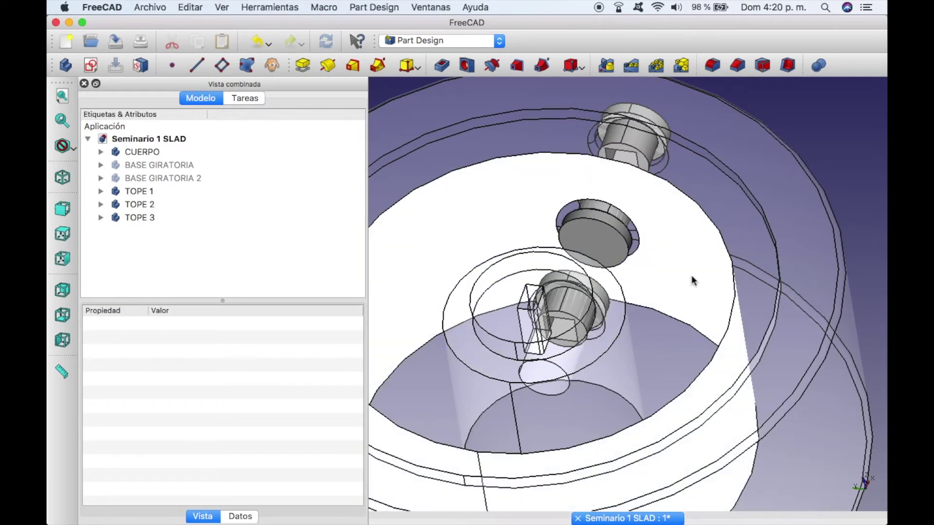
Step: Start a sketch on the stop's front face with Wireframe draw style
{"action": "left_click", "coordinate": [596, 242]}
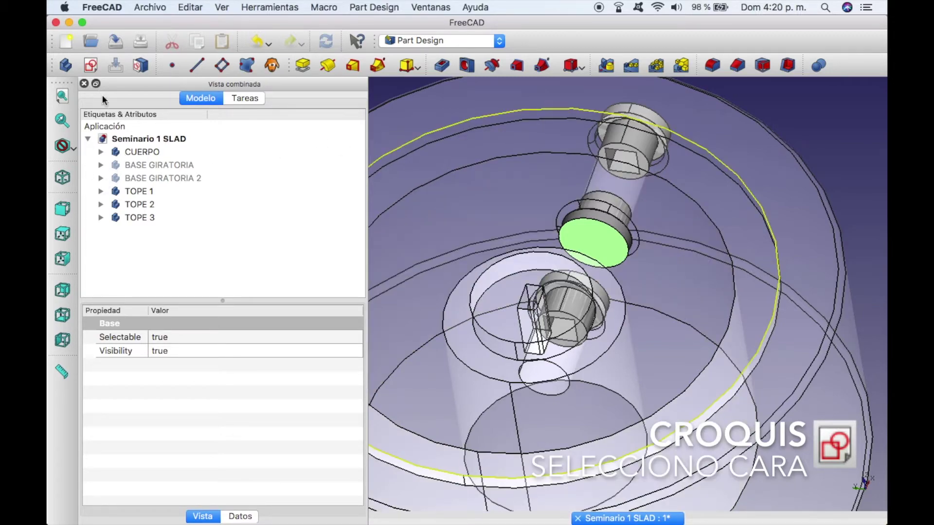
{"action": "left_click", "coordinate": [90, 65]}
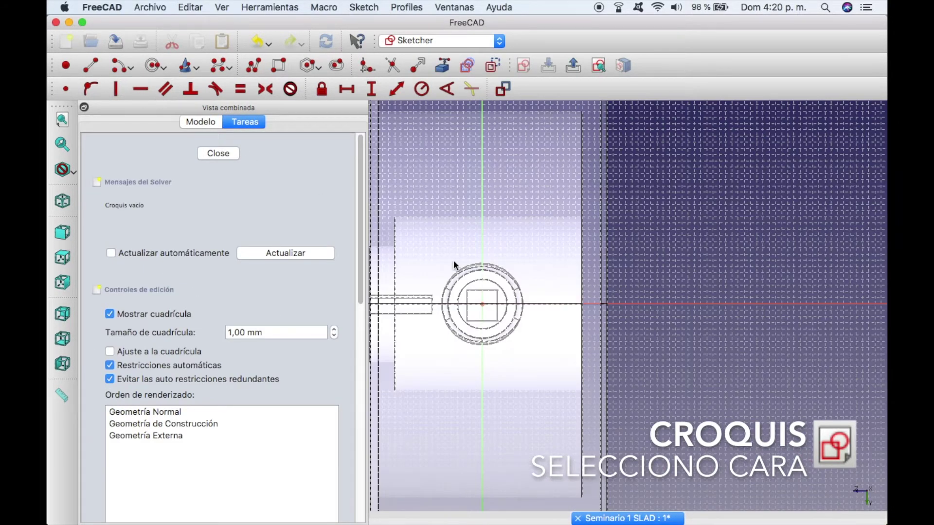
{"action": "scroll", "coordinate": [460, 279], "scroll_direction": "up", "scroll_amount": 3}
{"action": "scroll", "coordinate": [548, 366], "scroll_direction": "up", "scroll_amount": 3}
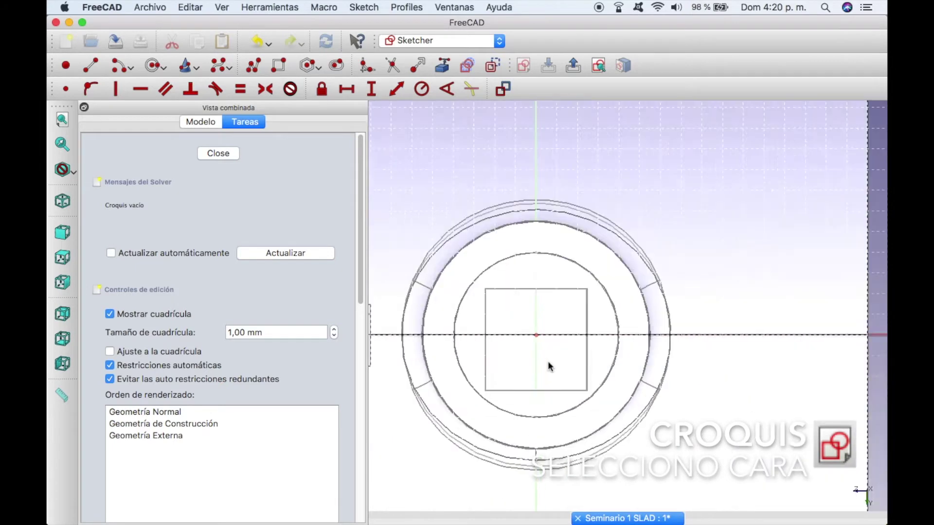
{"action": "left_click", "coordinate": [73, 170]}
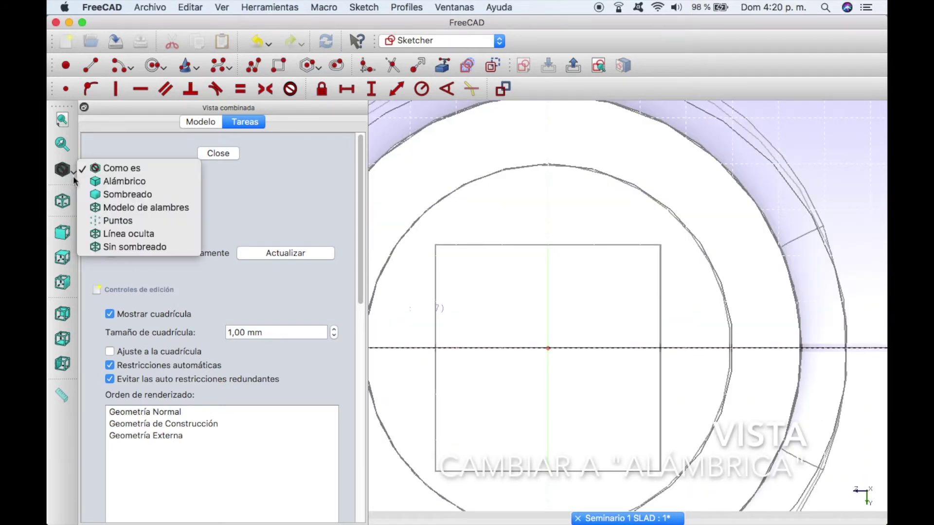
{"action": "left_click", "coordinate": [90, 209]}
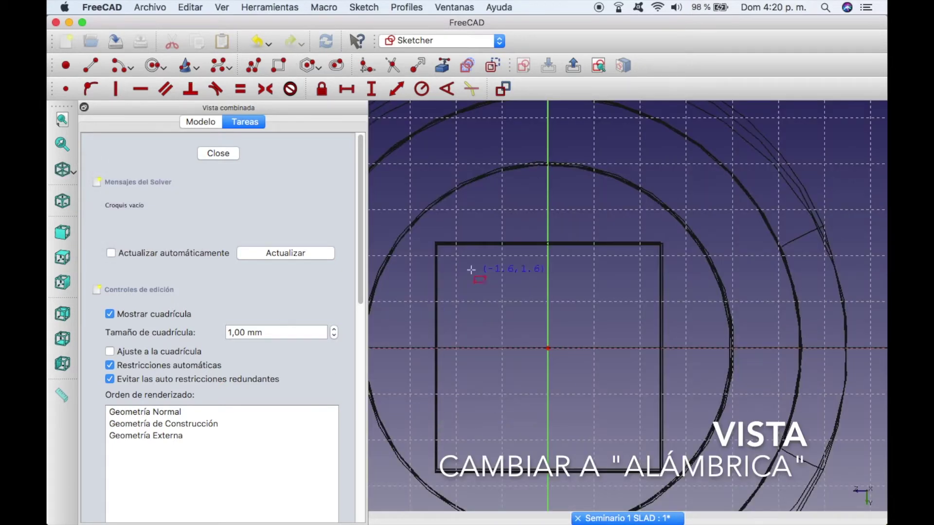
Step: Trace a rectangle over the existing square outline and close the sketch
{"action": "left_click", "coordinate": [435, 244]}
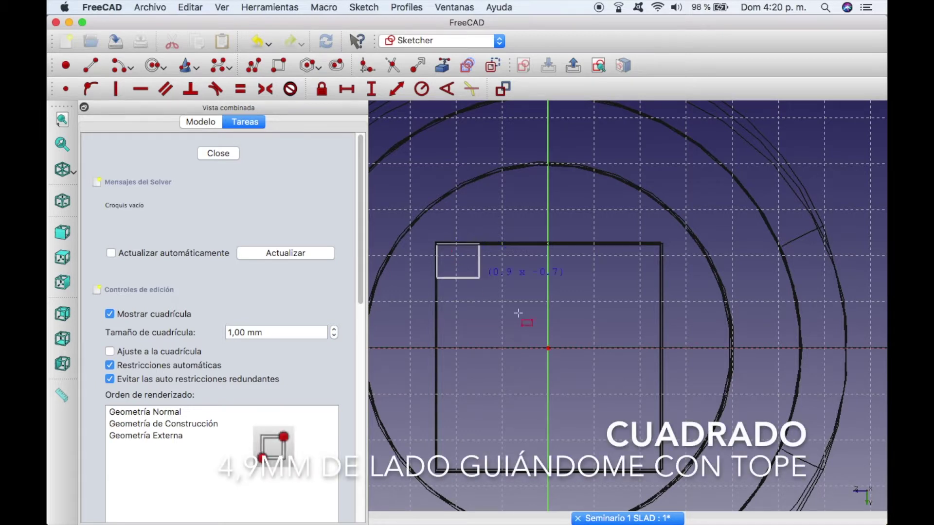
{"action": "left_click", "coordinate": [663, 471]}
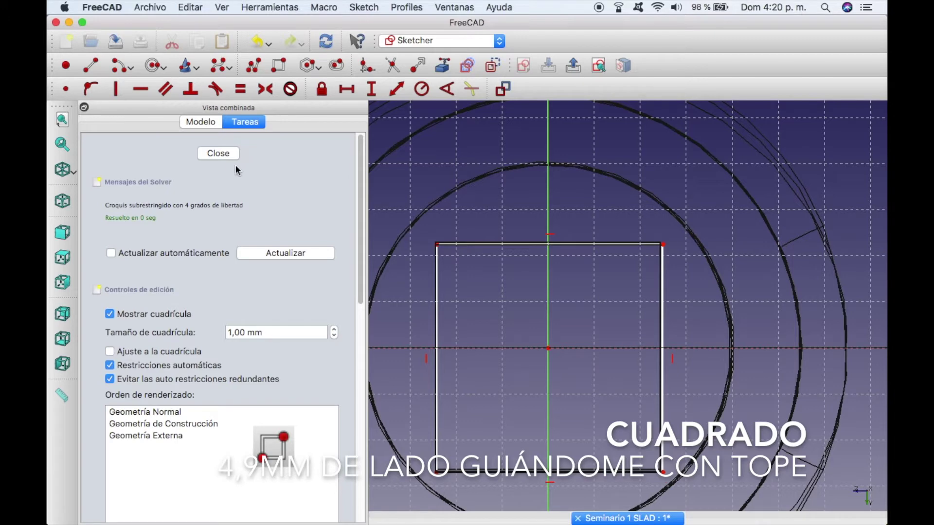
{"action": "left_click", "coordinate": [231, 158]}
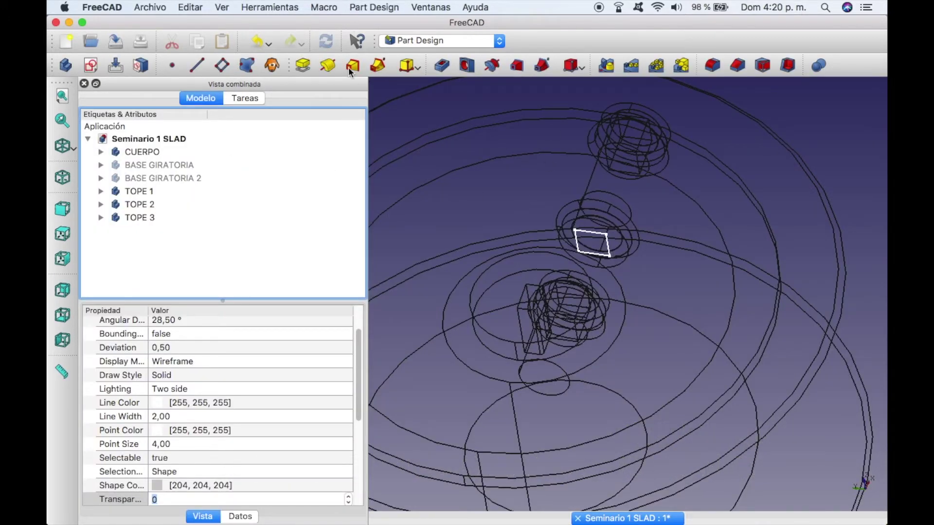
Step: Restore the Como es draw style and pocket the square sketch at the default length
{"action": "left_click", "coordinate": [64, 146]}
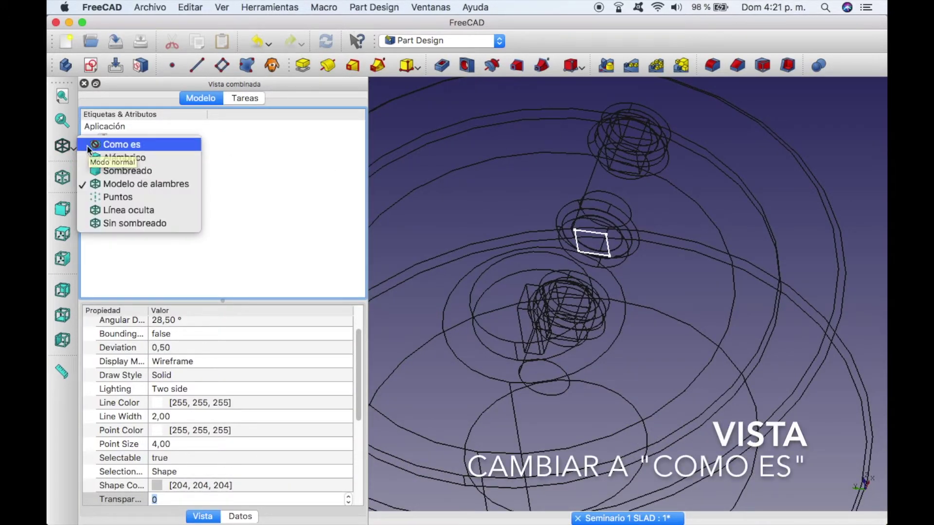
{"action": "left_click", "coordinate": [88, 142]}
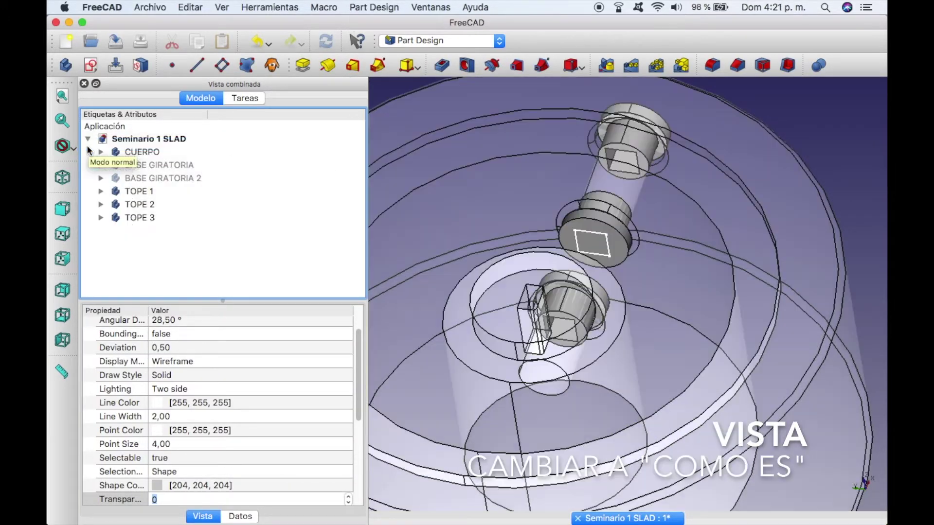
{"action": "left_click", "coordinate": [444, 65]}
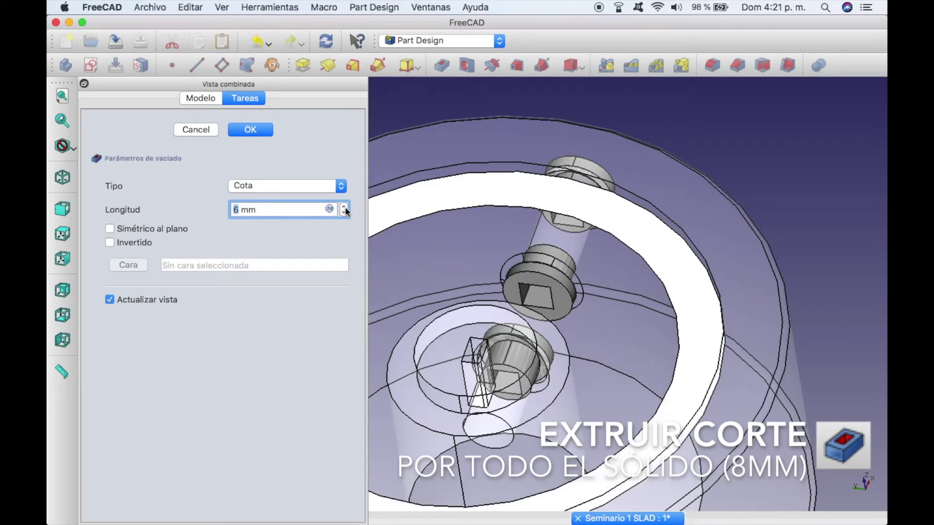
{"action": "key", "text": "Return"}
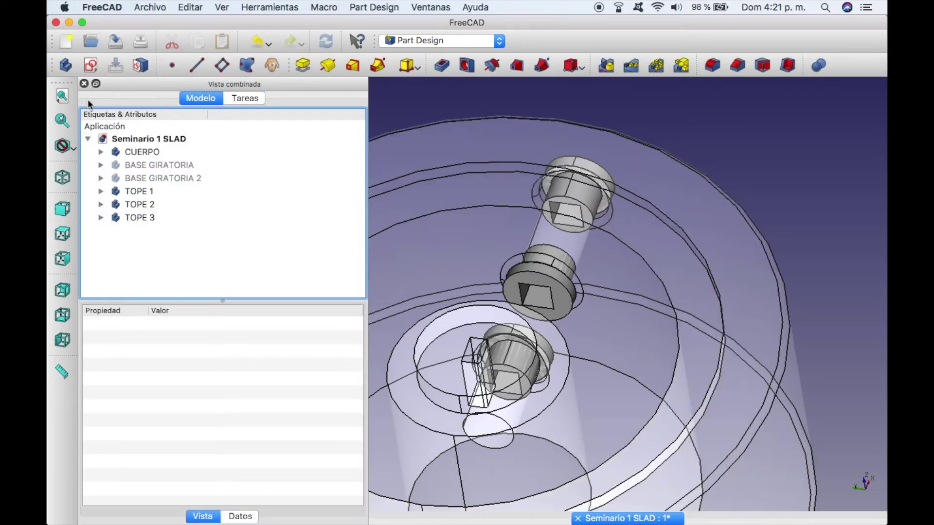
Step: Fit the whole model in view and switch to the isometric angle
{"action": "left_click", "coordinate": [62, 103]}
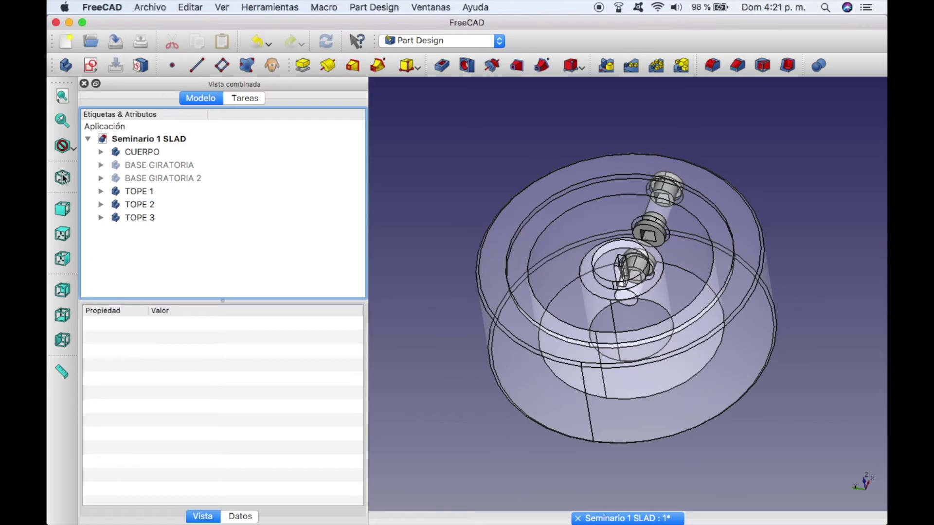
{"action": "left_click", "coordinate": [63, 178]}
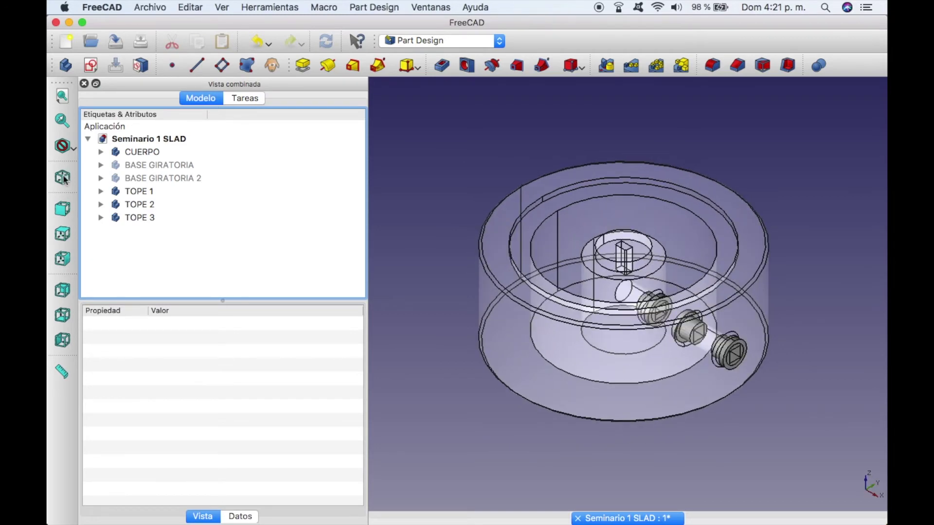